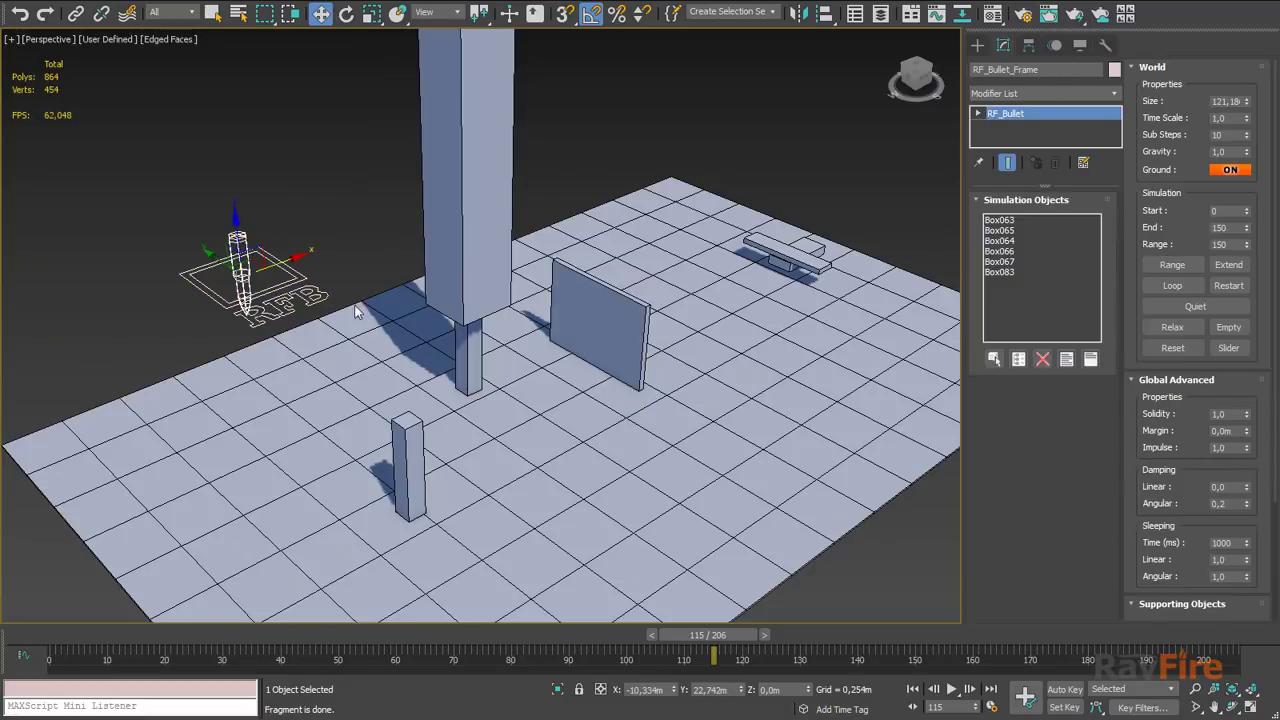
Step: Start the RF_Bullet simulation in Loop mode for the columns, wall and boxes in the scene
{"action": "middle_click_drag", "start_coordinate": [508, 354], "coordinate": [473, 324], "text": "alt"}
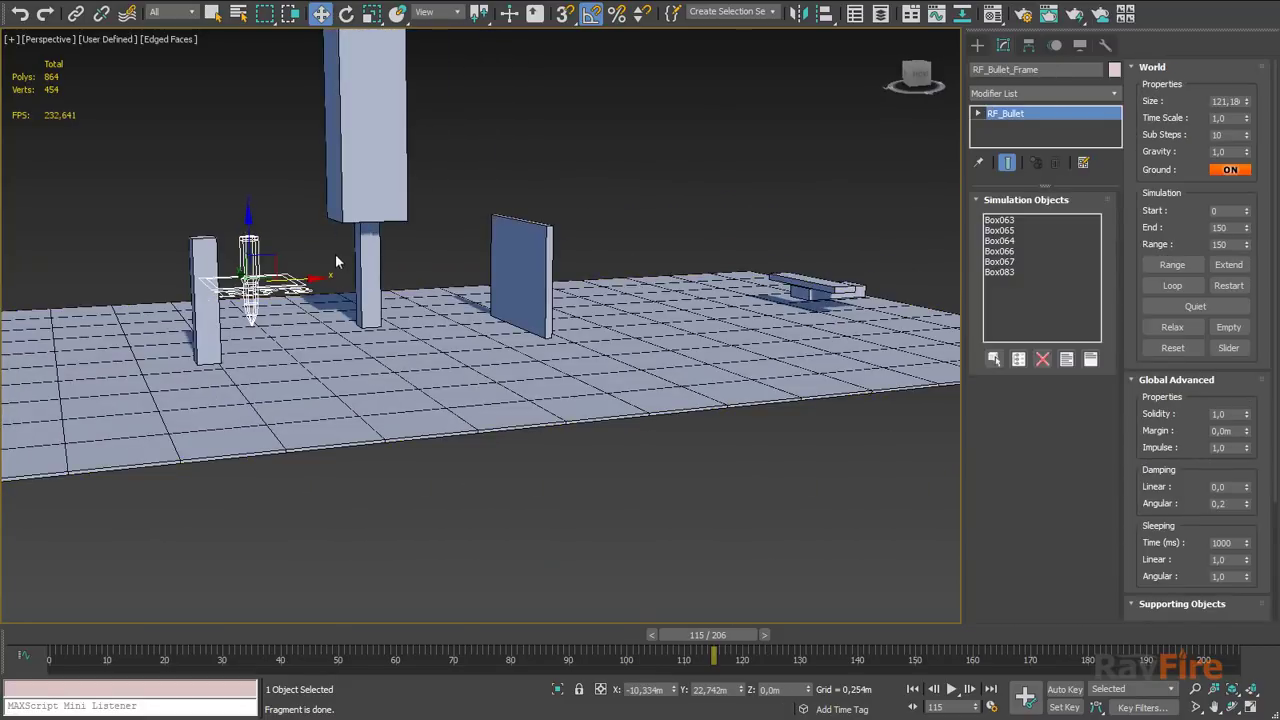
{"action": "middle_click_drag", "start_coordinate": [336, 262], "coordinate": [379, 282], "text": "alt"}
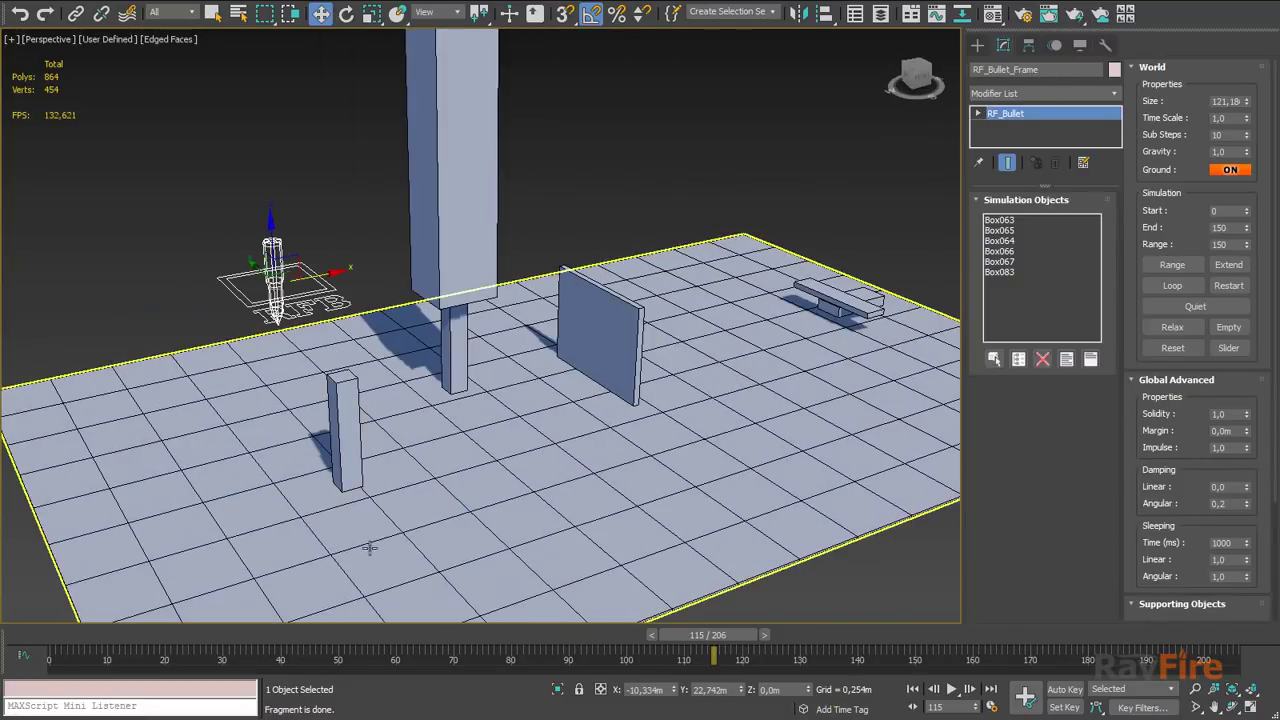
{"action": "left_click", "coordinate": [1147, 287]}
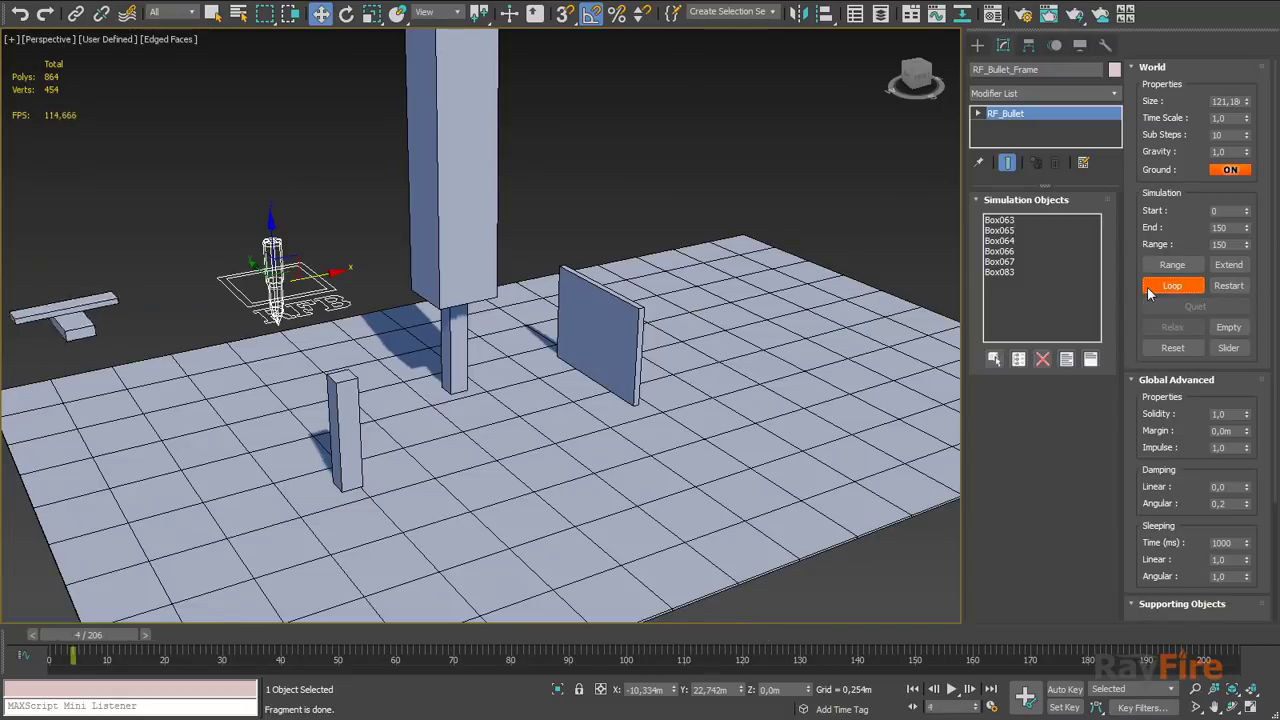
Step: Turn on primary demolition To Fragments for the short free-standing column, Box067, while the simulation loops
{"action": "left_click", "coordinate": [571, 378]}
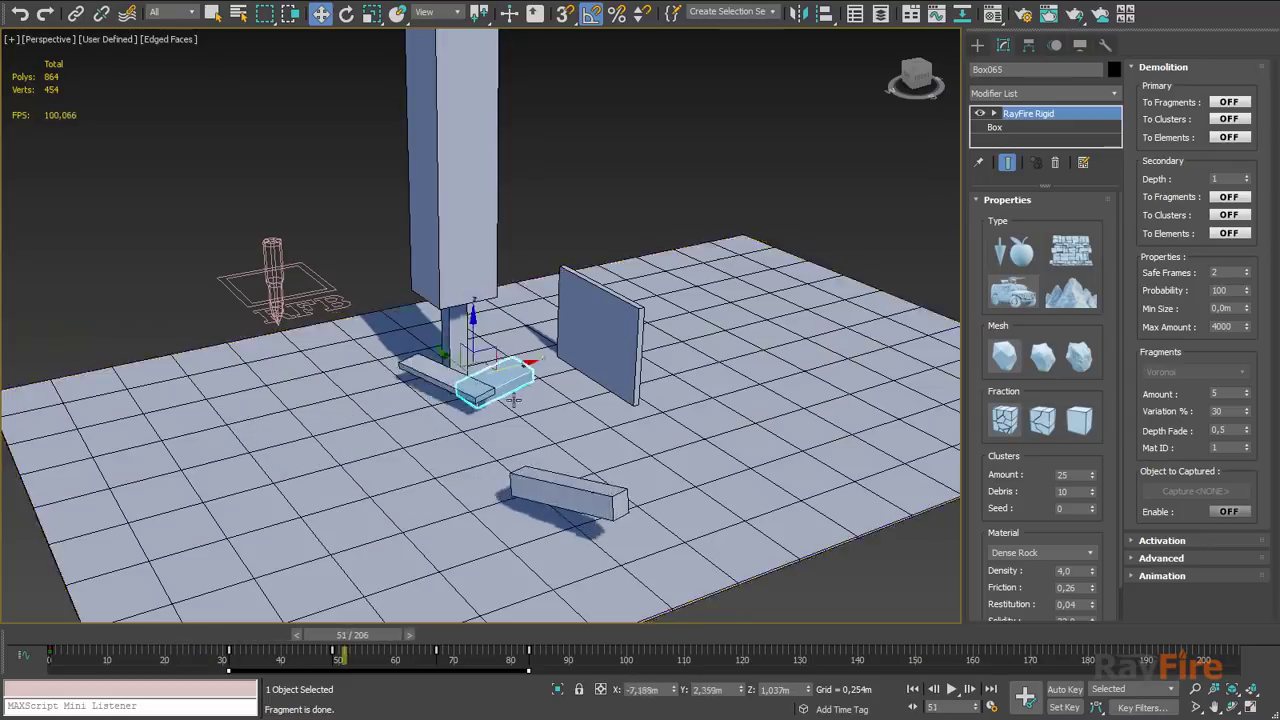
{"action": "left_click", "coordinate": [697, 523]}
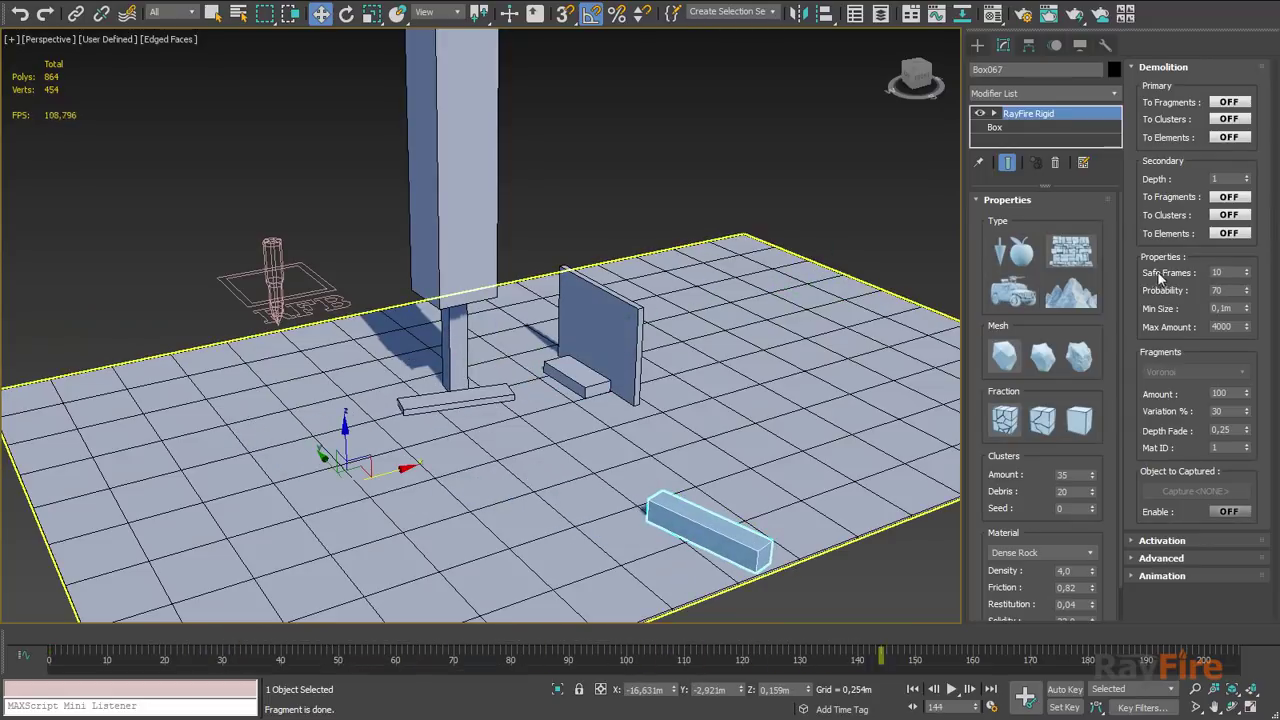
{"action": "left_click", "coordinate": [1236, 103]}
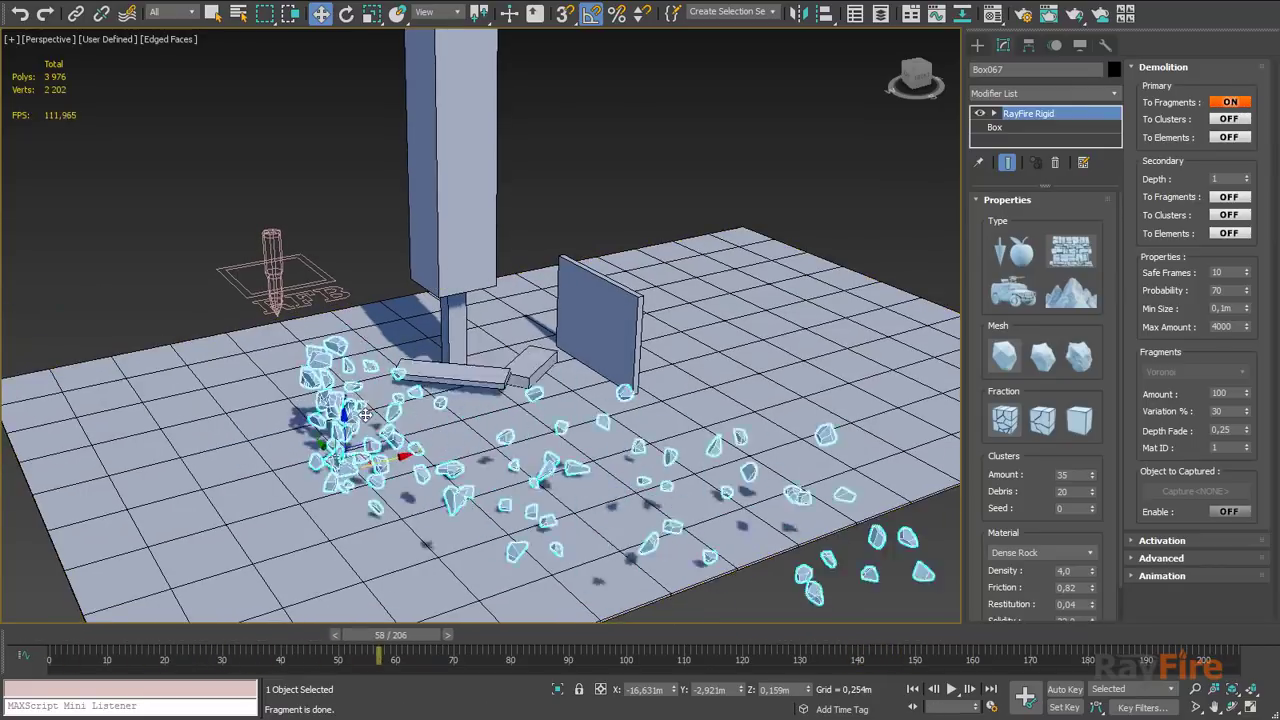
{"action": "scroll", "coordinate": [330, 428], "scroll_direction": "up", "scroll_amount": 3}
{"action": "middle_click_drag", "start_coordinate": [306, 440], "coordinate": [312, 362]}
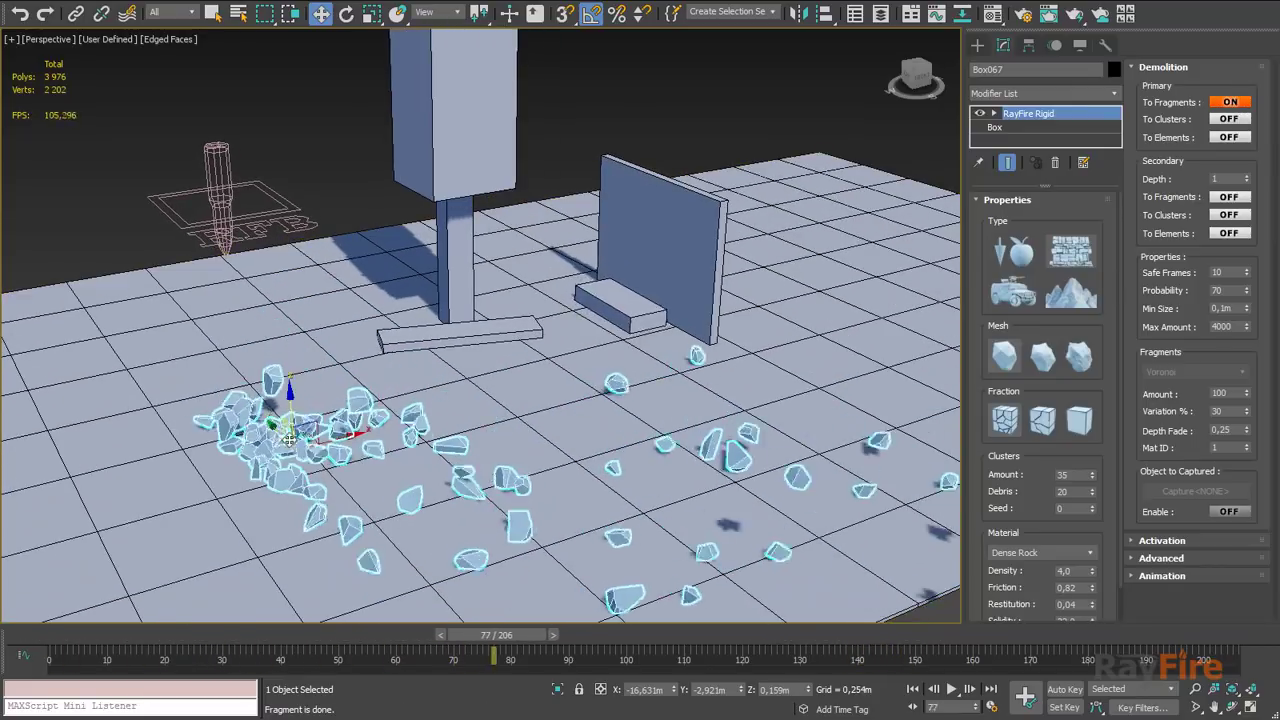
Step: Enable primary To Clusters demolition on the free-standing column, and To Fragments and To Clusters on the supporting column and the wall
{"action": "left_click", "coordinate": [450, 255]}
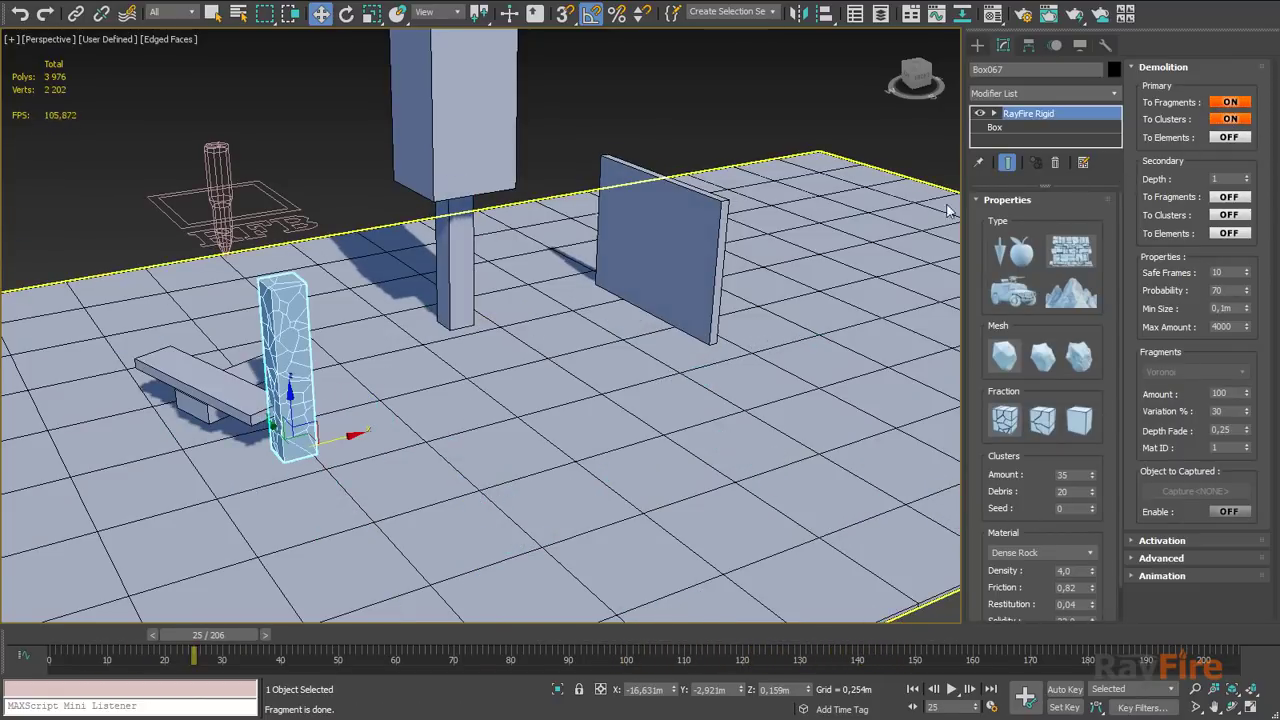
{"action": "left_click", "coordinate": [1229, 103]}
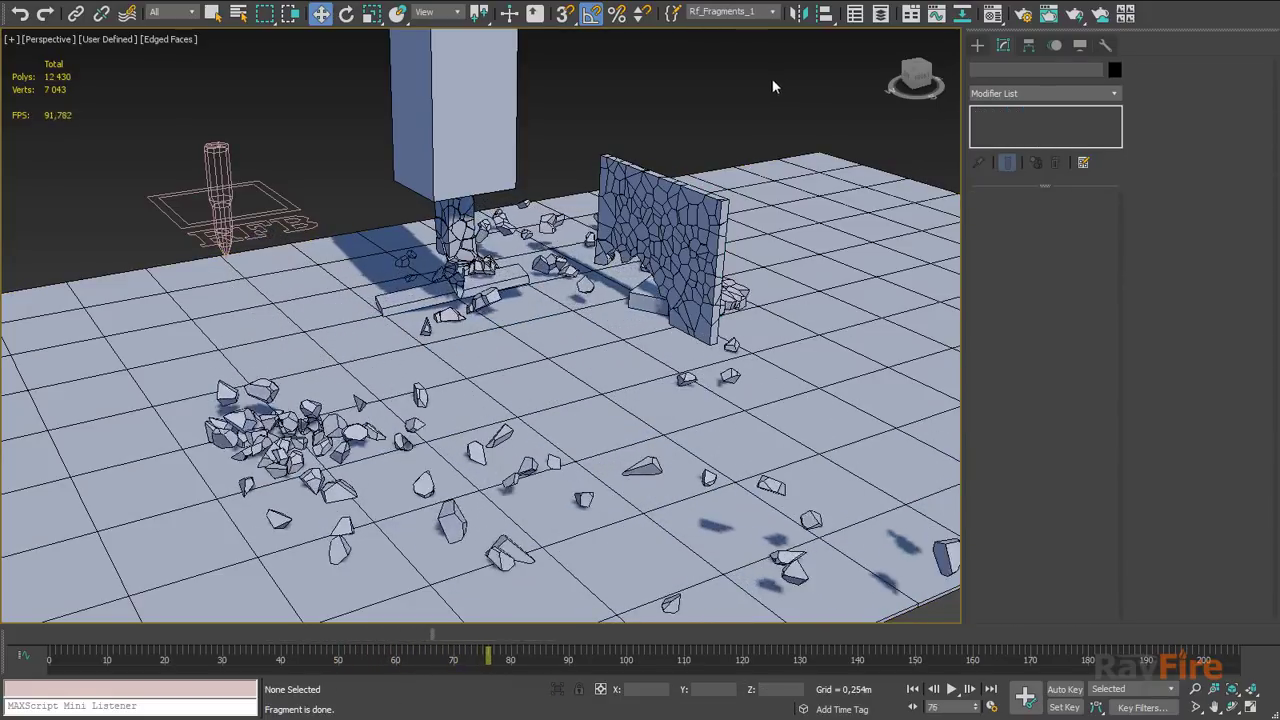
{"action": "middle_click_drag", "start_coordinate": [772, 78], "coordinate": [678, 192], "text": "alt"}
{"action": "key", "text": "Escape"}
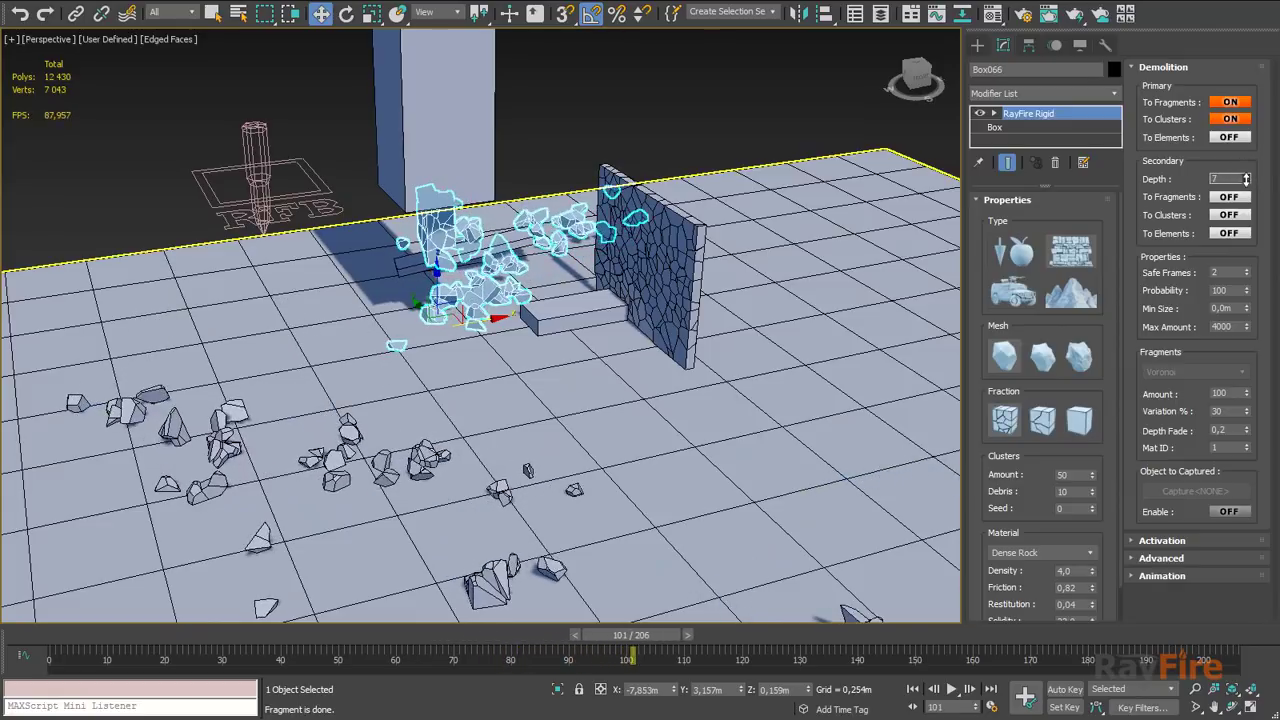
Step: Set secondary demolition to fragments with depth 1 on the supporting column, the free-standing column and the wall
{"action": "left_click_drag", "start_coordinate": [1246, 178], "coordinate": [1245, 197]}
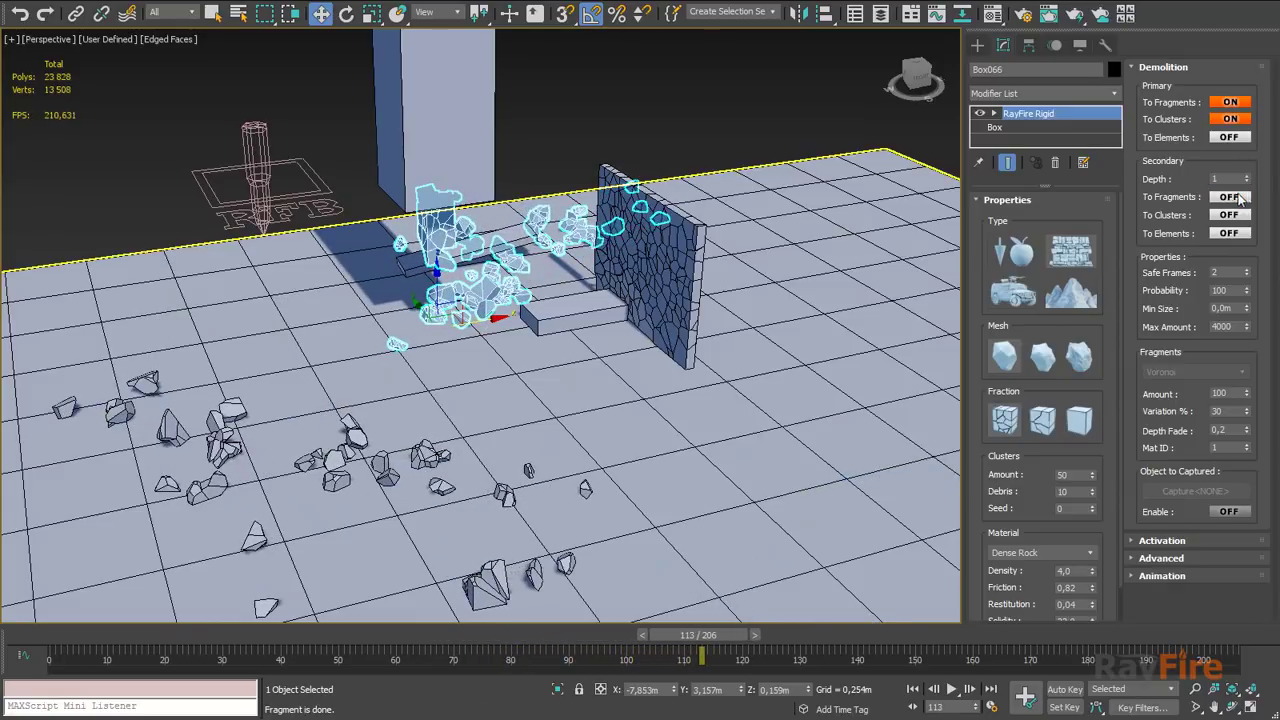
{"action": "left_click", "coordinate": [434, 464]}
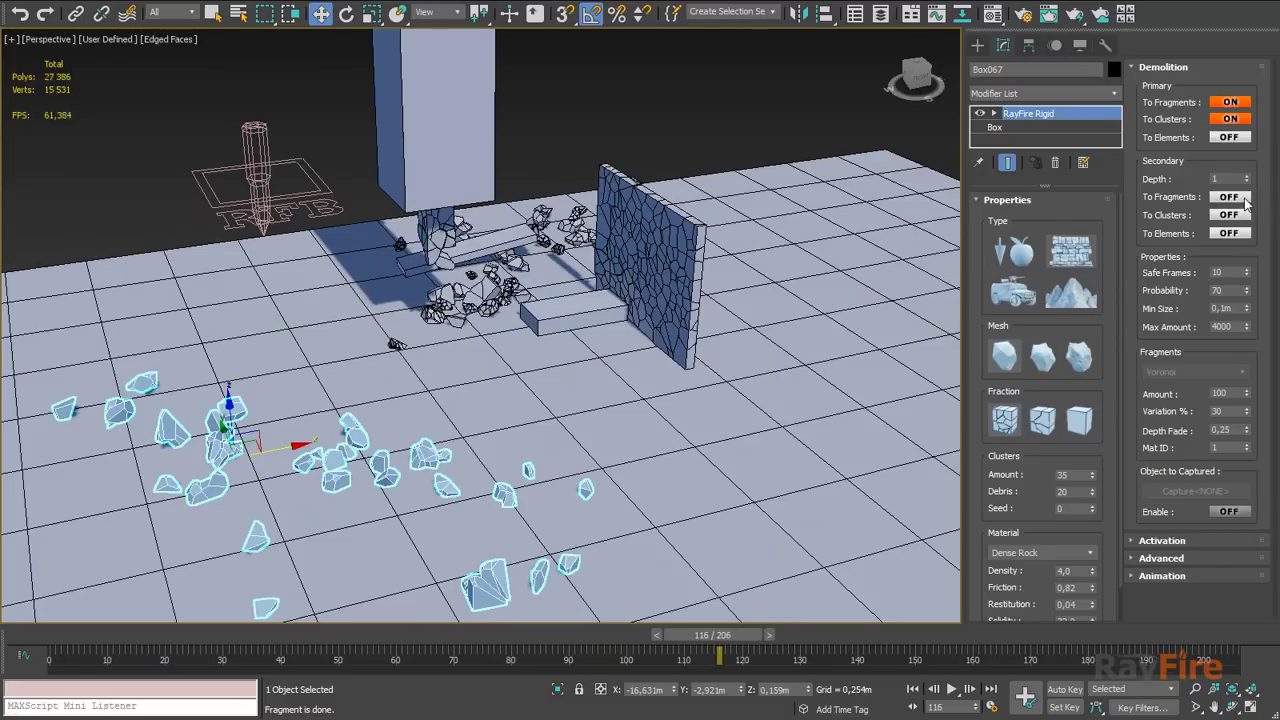
{"action": "left_click", "coordinate": [636, 228]}
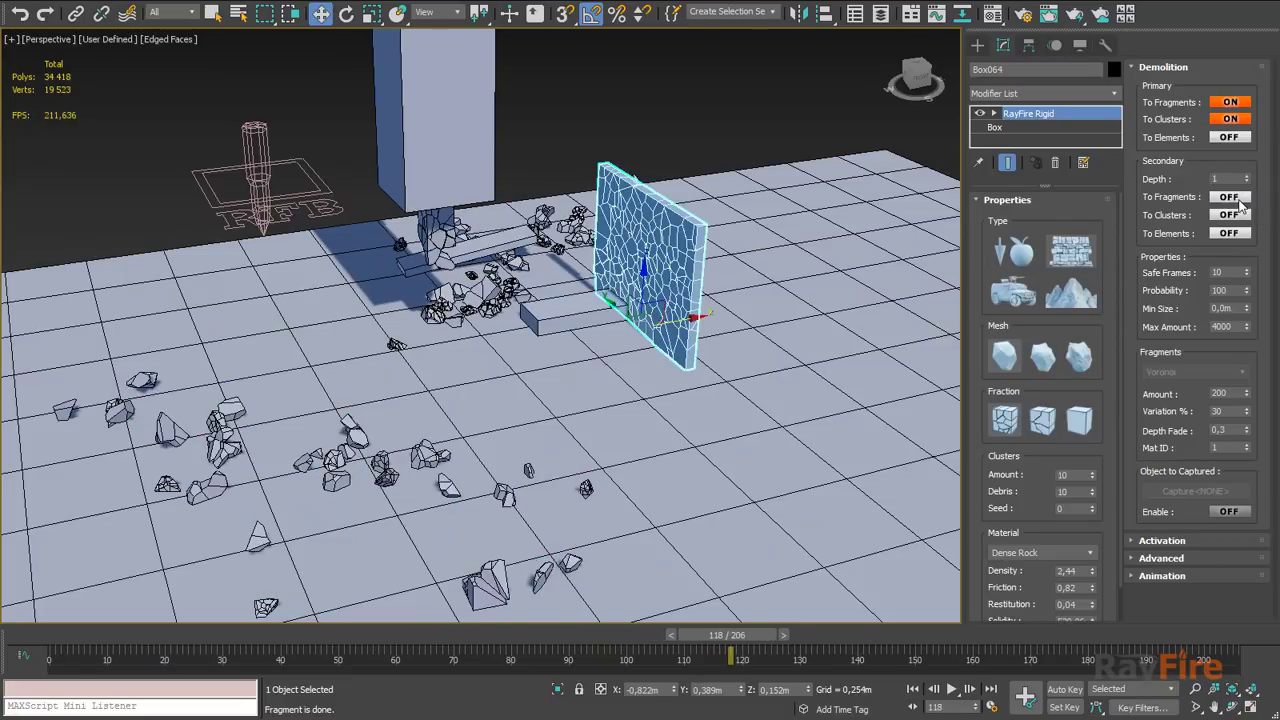
Step: Run the RF_Bullet simulation in Range mode over 150 frames and examine the secondary fragmentation around the supporting column and wall
{"action": "left_click", "coordinate": [222, 172]}
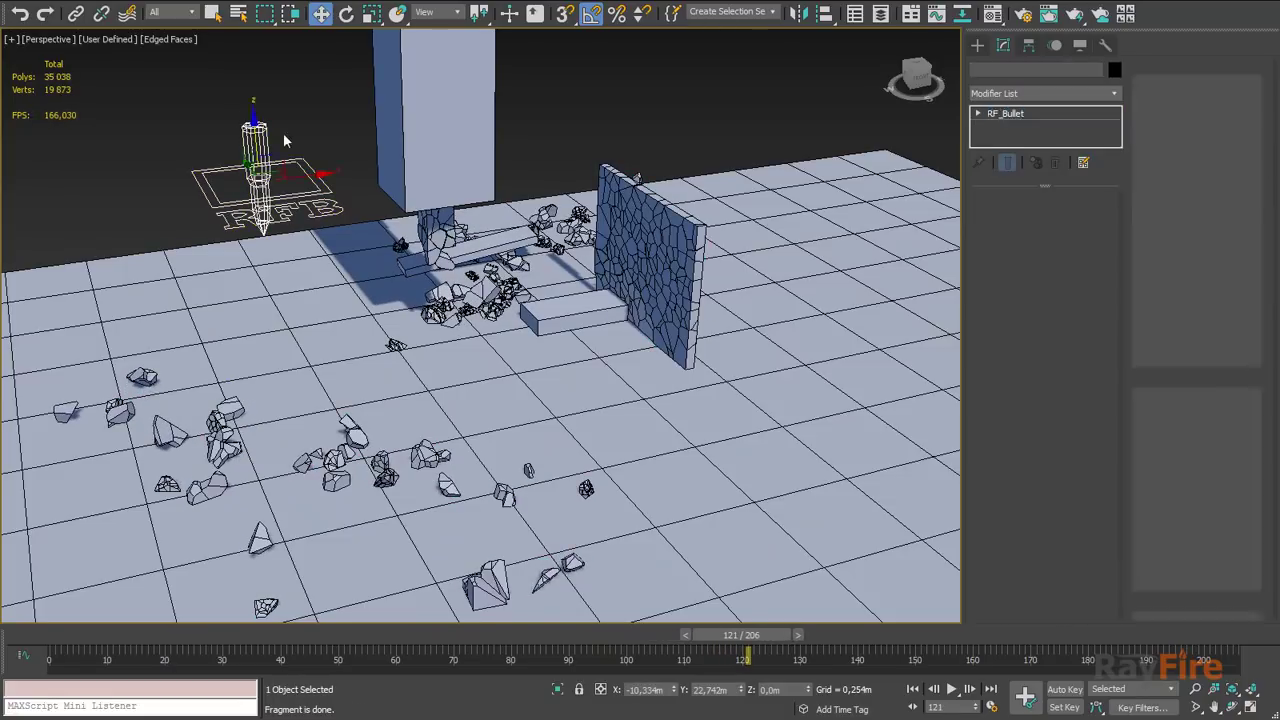
{"action": "left_click", "coordinate": [1164, 265]}
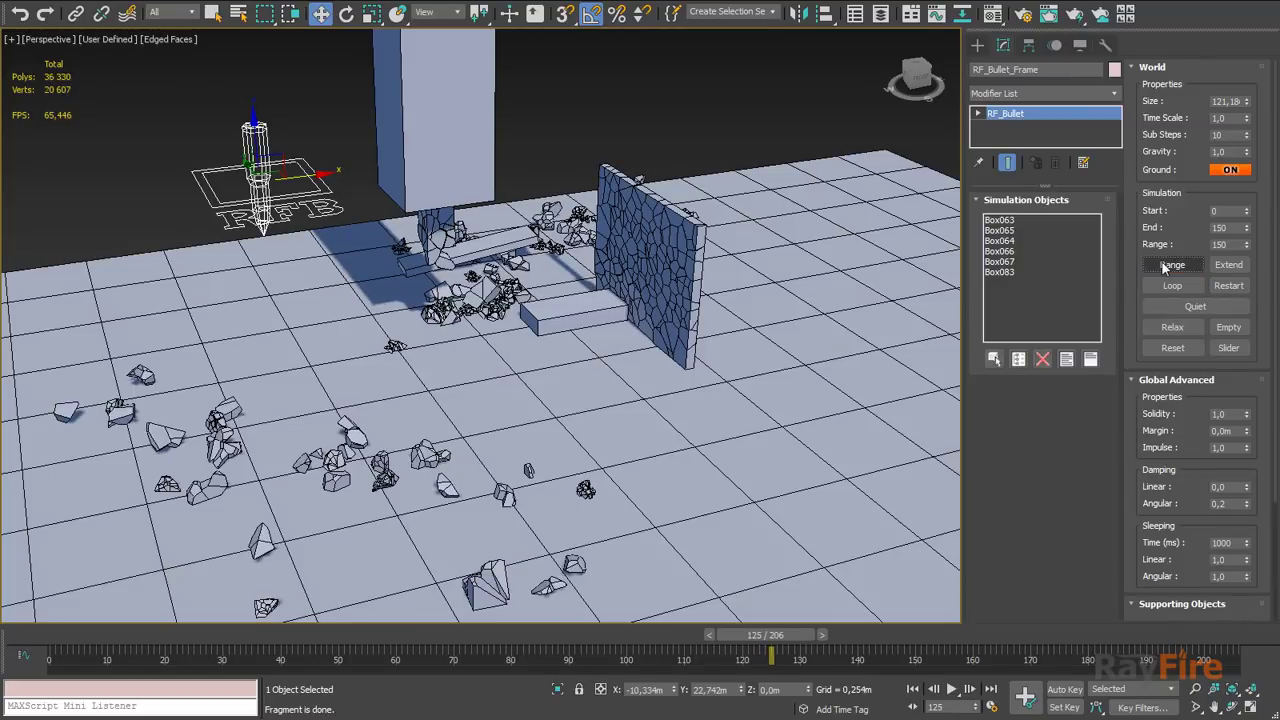
{"action": "left_click", "coordinate": [1164, 266]}
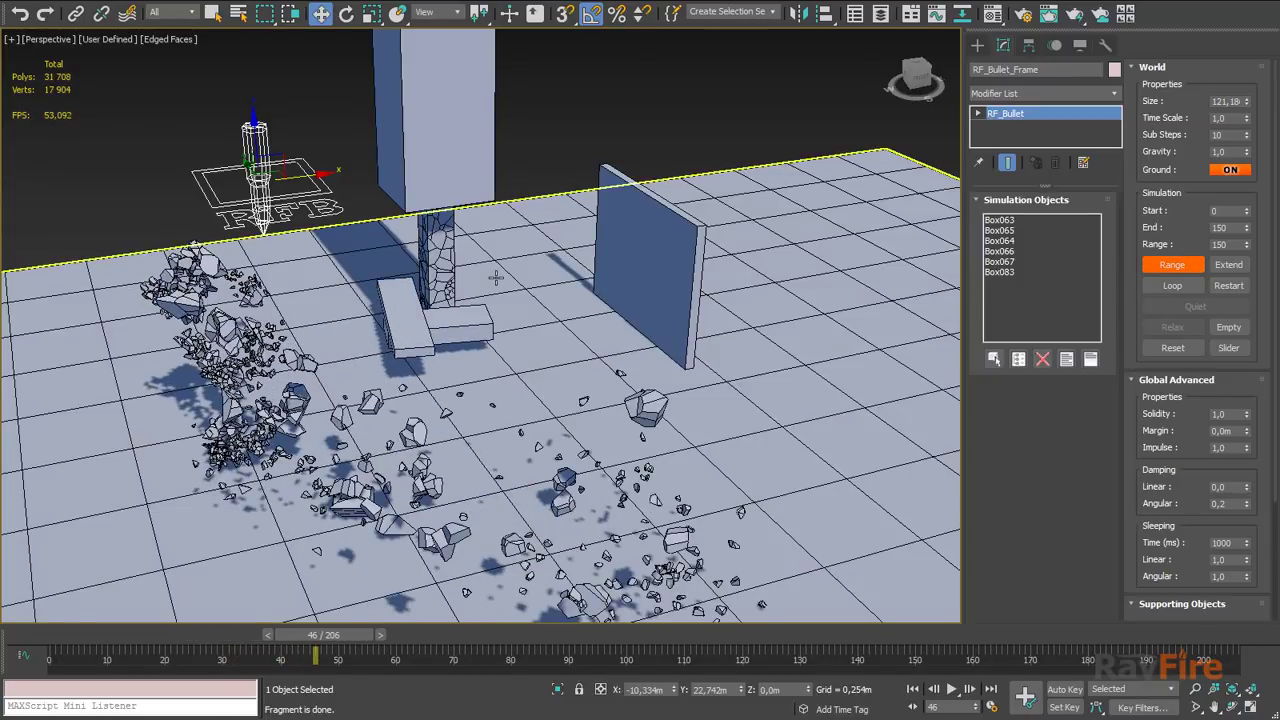
{"action": "scroll", "coordinate": [497, 285], "scroll_direction": "up", "scroll_amount": 5}
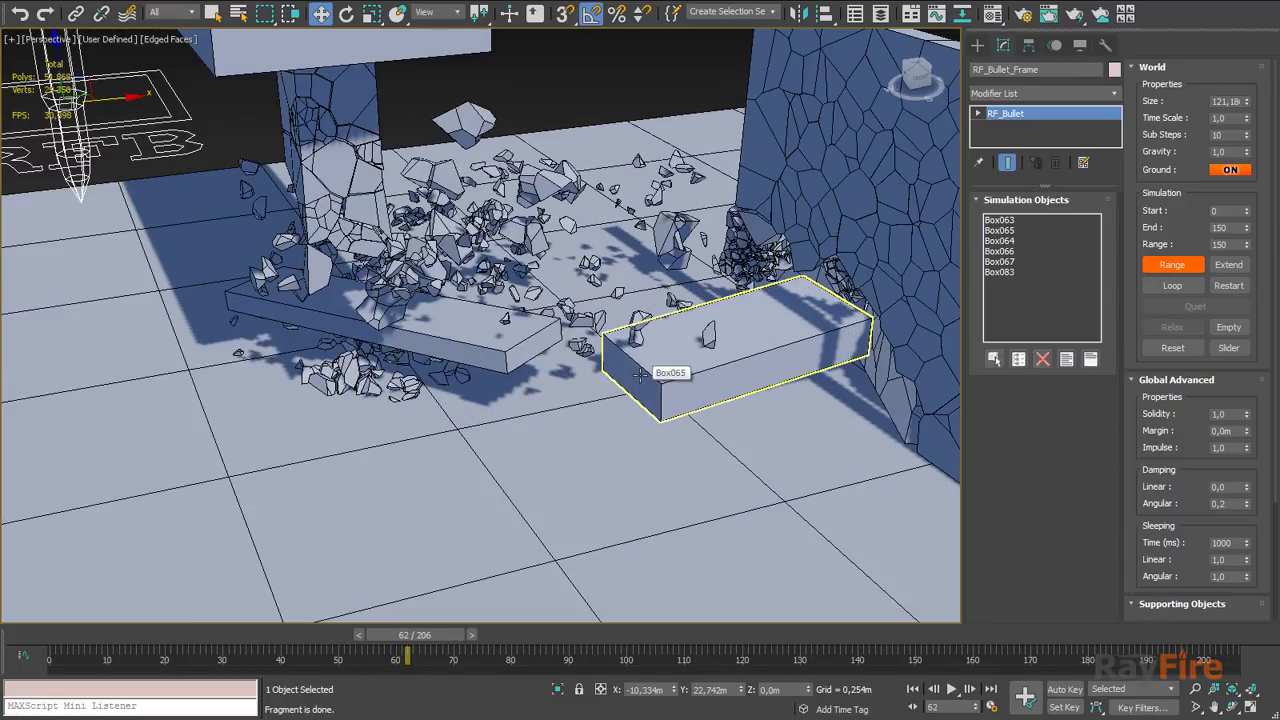
{"action": "left_click", "coordinate": [633, 99]}
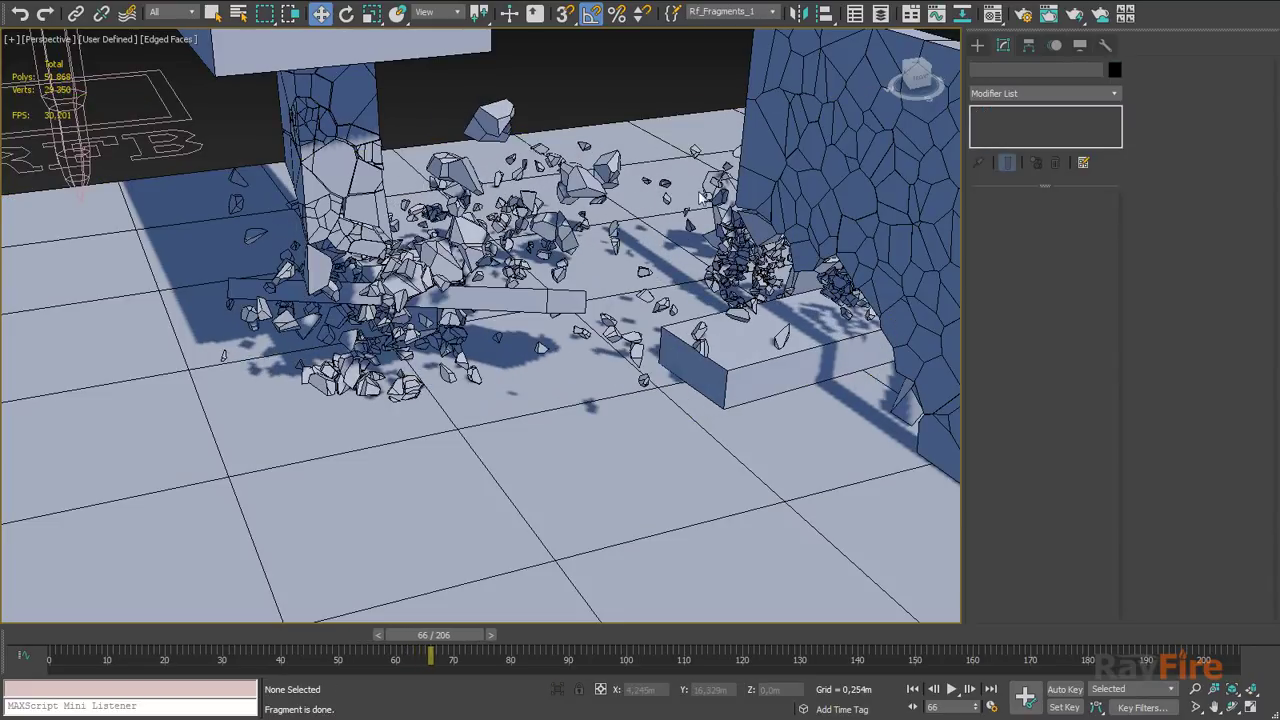
{"action": "middle_click_drag", "start_coordinate": [703, 200], "coordinate": [638, 207]}
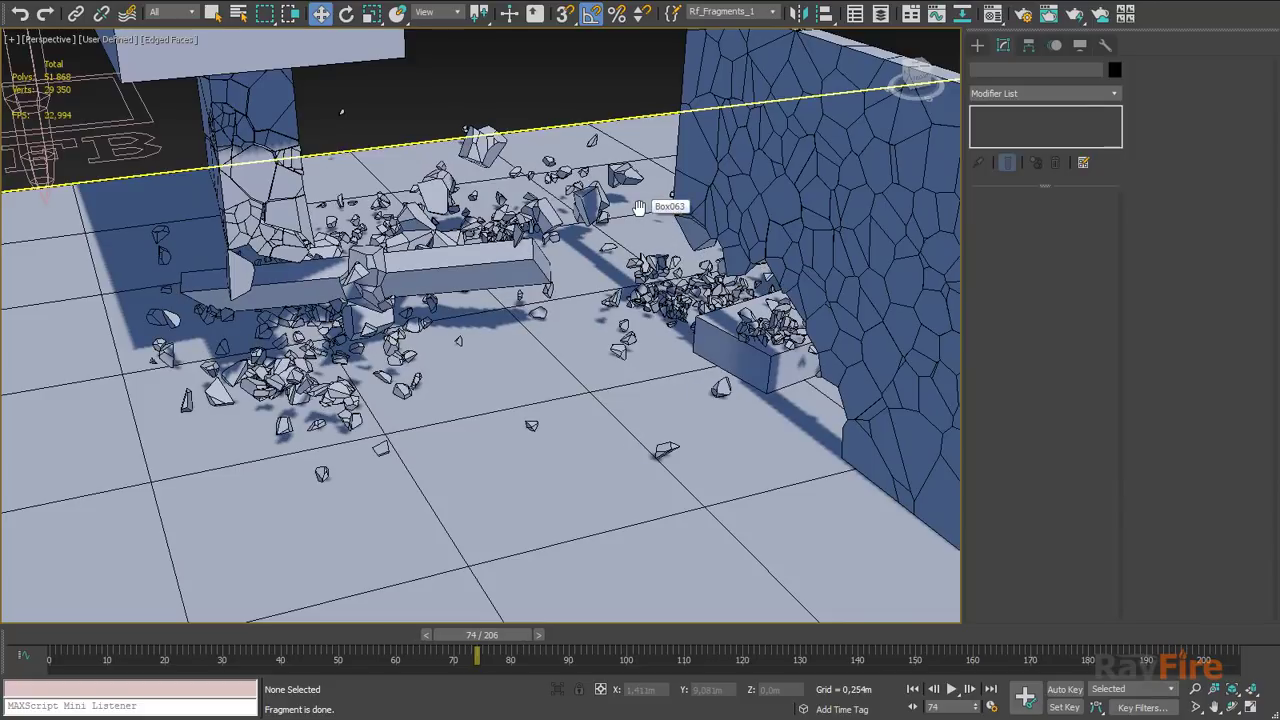
{"action": "scroll", "coordinate": [639, 207], "scroll_direction": "down", "scroll_amount": 3}
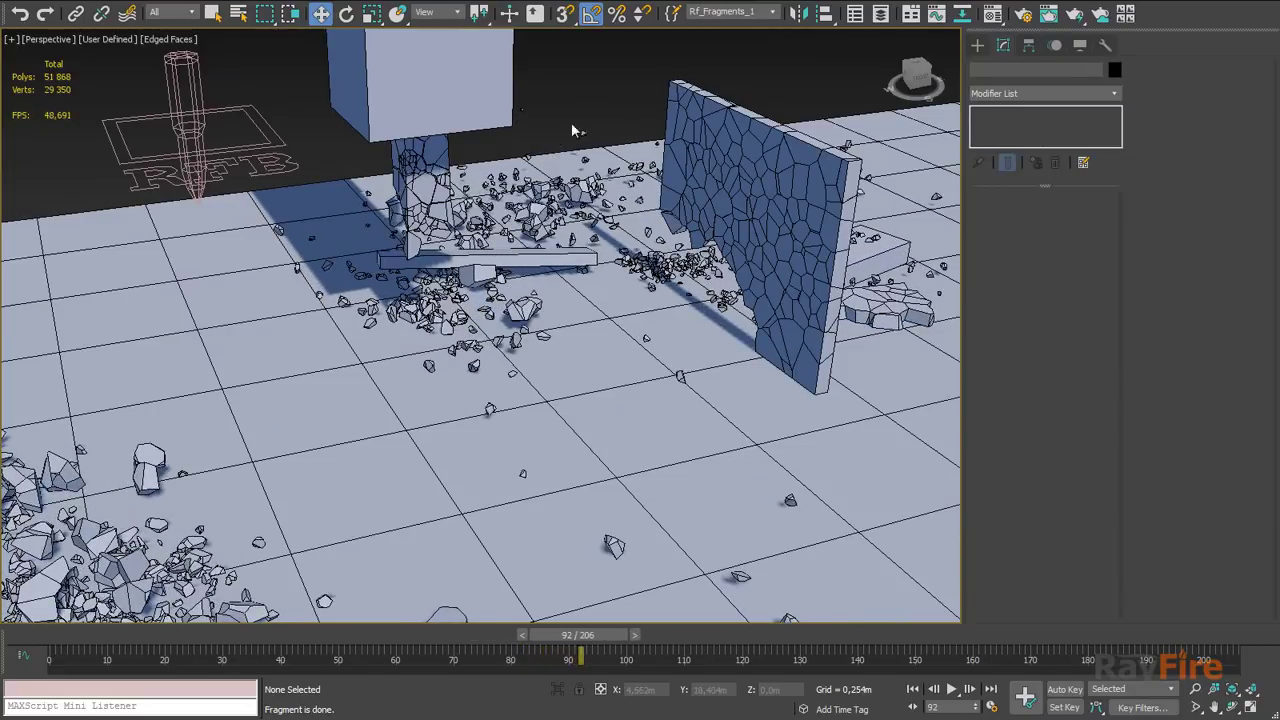
Step: Stop the Range simulation of the RF_Bullet frame and rewind the timeline to frame 0
{"action": "left_click", "coordinate": [228, 172]}
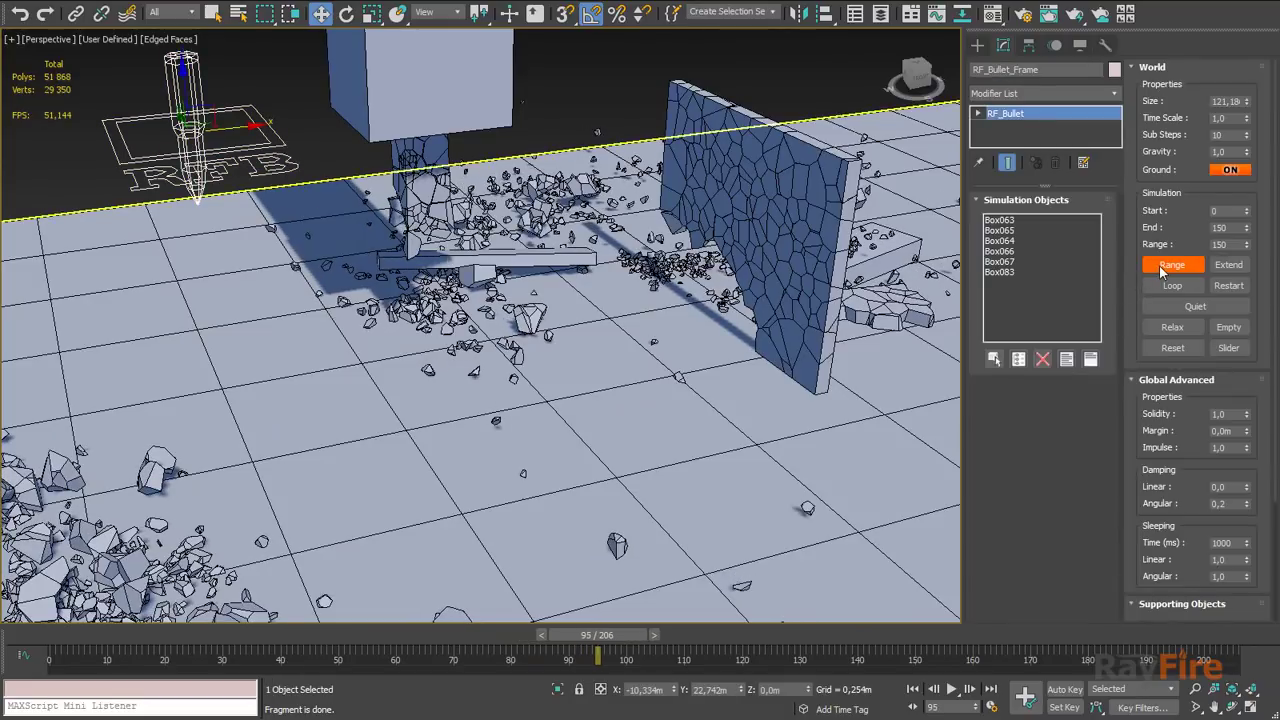
{"action": "left_click_drag", "start_coordinate": [615, 637], "coordinate": [98, 636]}
{"action": "middle_click_drag", "start_coordinate": [325, 508], "coordinate": [330, 560]}
{"action": "scroll", "coordinate": [416, 496], "scroll_direction": "down", "scroll_amount": 3}
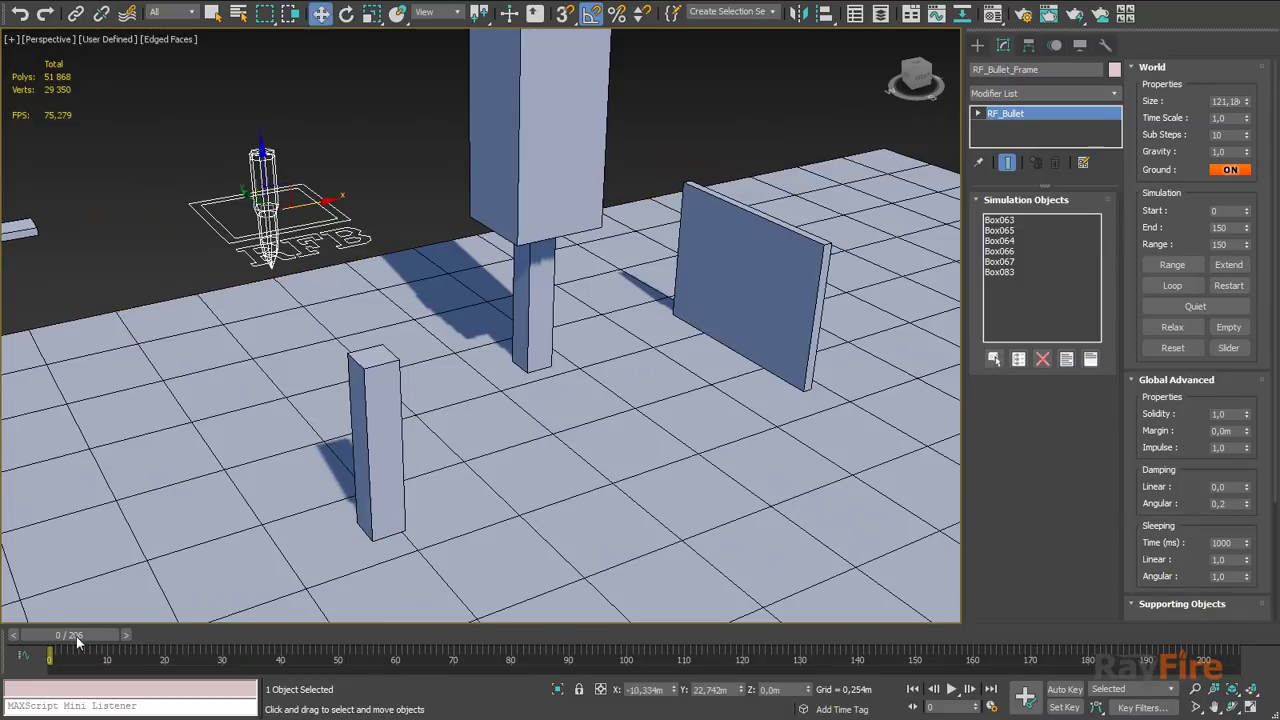
Step: Play back the simulated demolition from frame 0 to check the breaking columns and wall, and stop the playback
{"action": "key", "text": "/"}
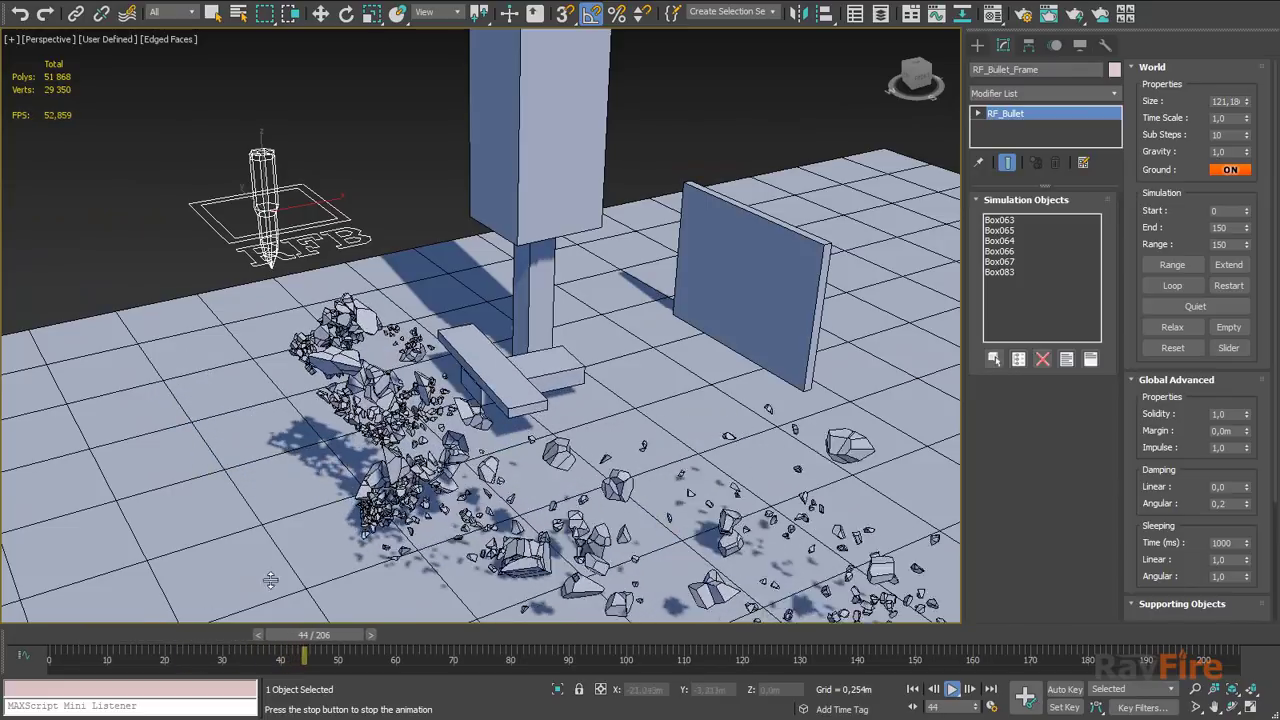
{"action": "middle_click_drag", "start_coordinate": [640, 374], "coordinate": [481, 354]}
{"action": "scroll", "coordinate": [481, 354], "scroll_direction": "up", "scroll_amount": 3}
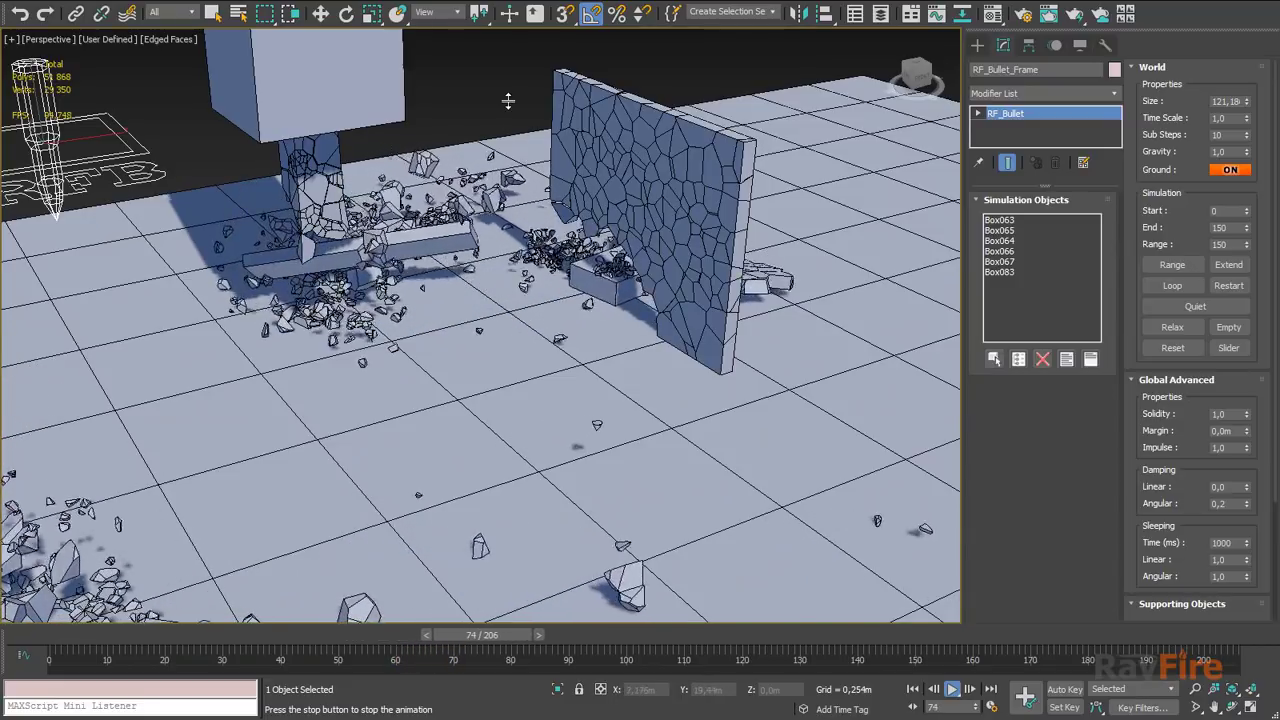
{"action": "key", "text": "Escape"}
Step: Scrub the timeline back to frame 11, through frame 21, and forward to frame 95
{"action": "left_click_drag", "start_coordinate": [527, 657], "coordinate": [127, 636]}
{"action": "middle_click_drag", "start_coordinate": [365, 485], "coordinate": [460, 481]}
{"action": "scroll", "coordinate": [460, 481], "scroll_direction": "down", "scroll_amount": 2}
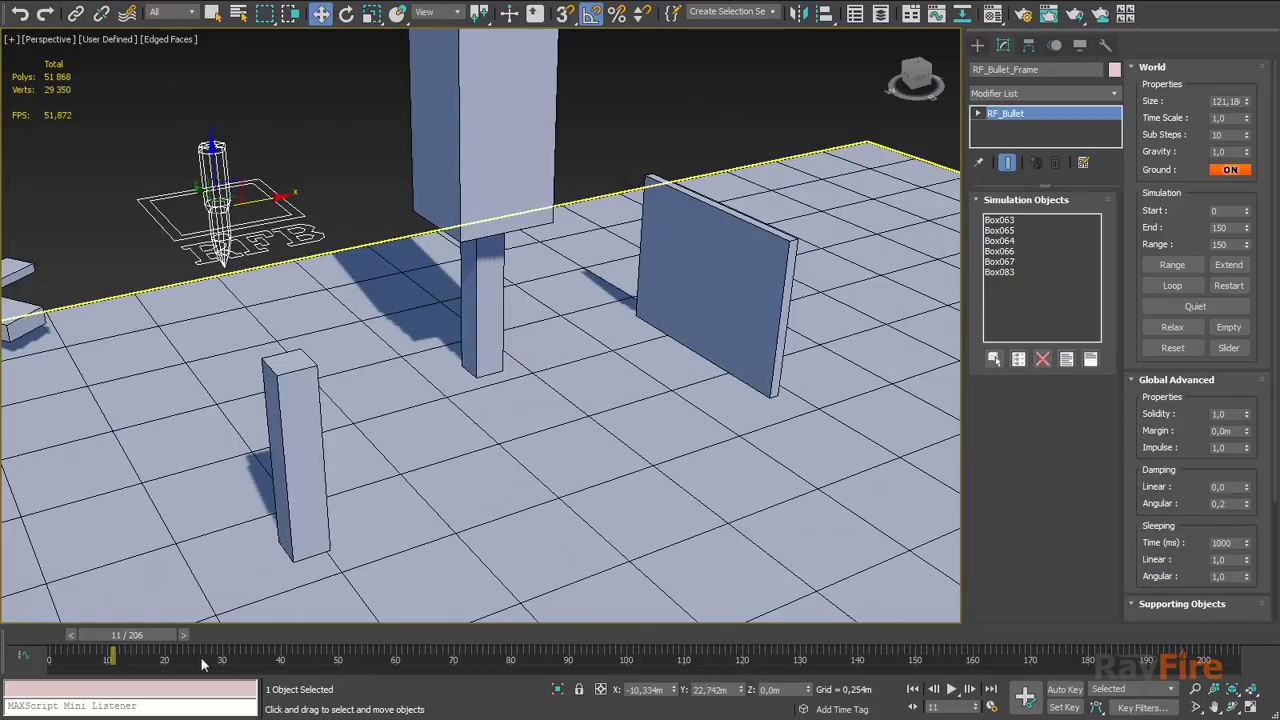
{"action": "left_click_drag", "start_coordinate": [108, 635], "coordinate": [212, 620]}
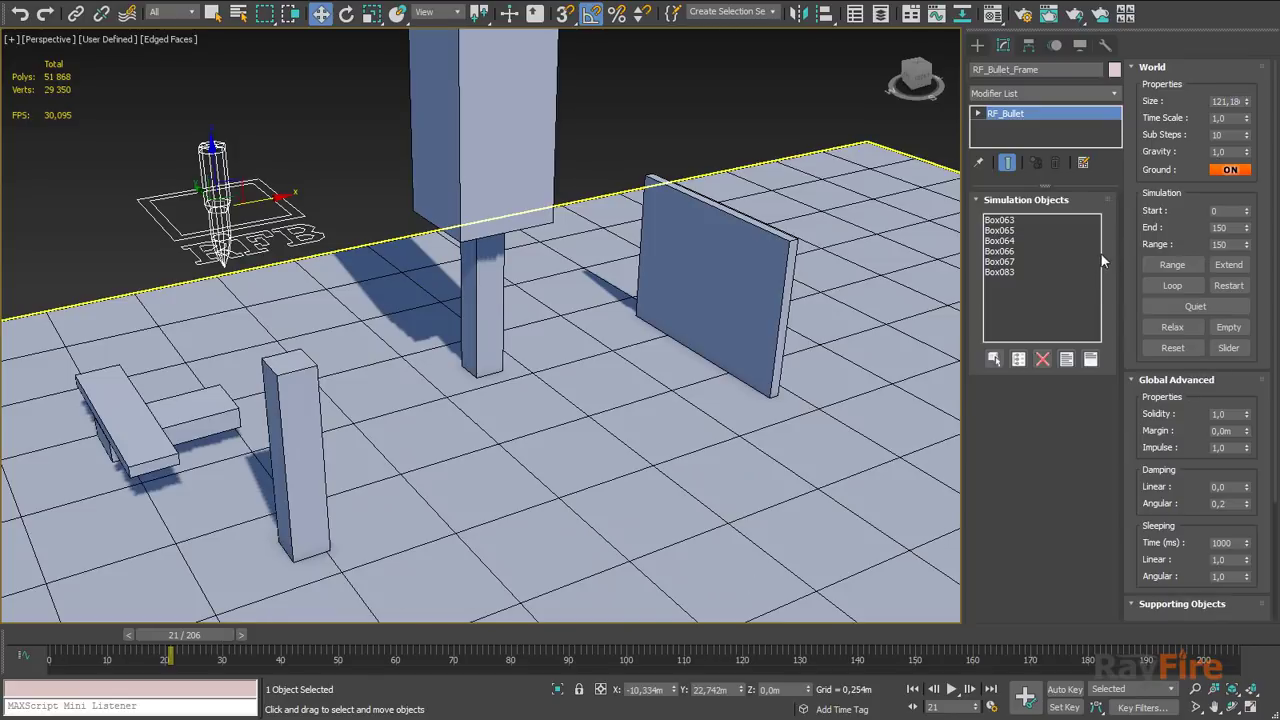
{"action": "left_click_drag", "start_coordinate": [175, 647], "coordinate": [611, 640]}
{"action": "key", "text": "w"}
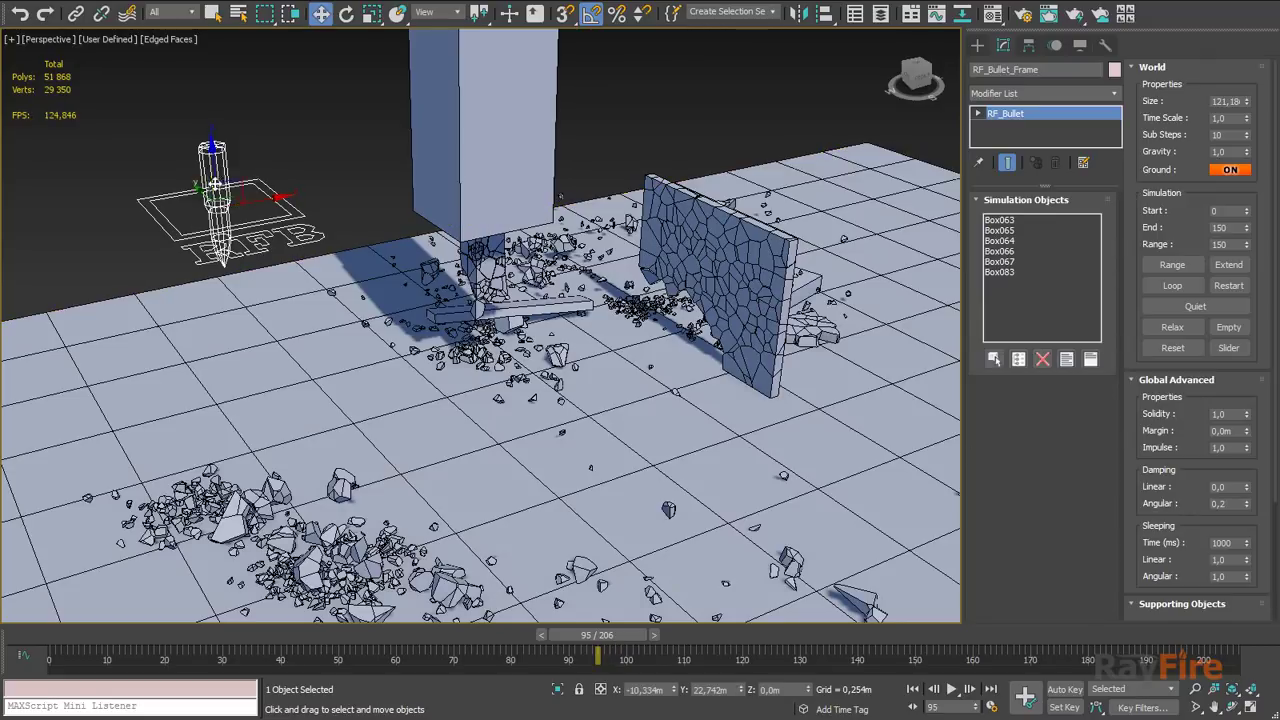
Step: Extend the existing simulation from frame 95 and stop it at frame 105
{"action": "double_click", "coordinate": [1224, 229]}
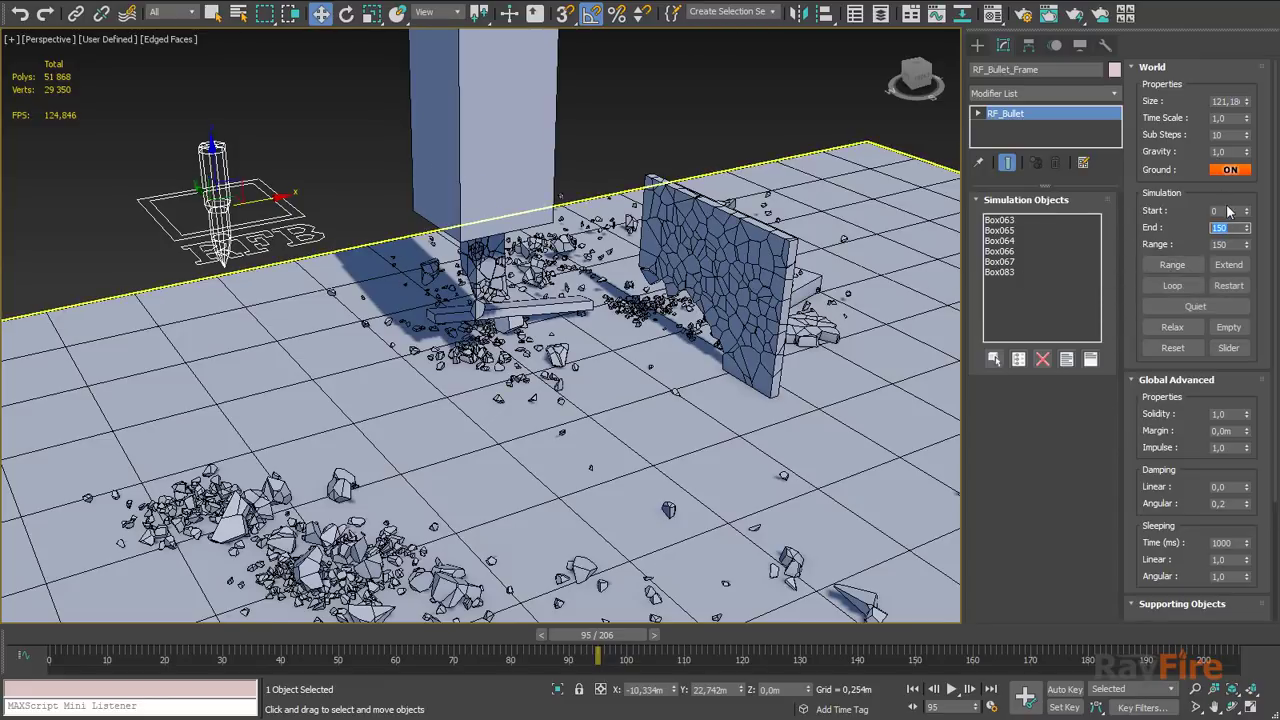
{"action": "left_click", "coordinate": [1226, 265]}
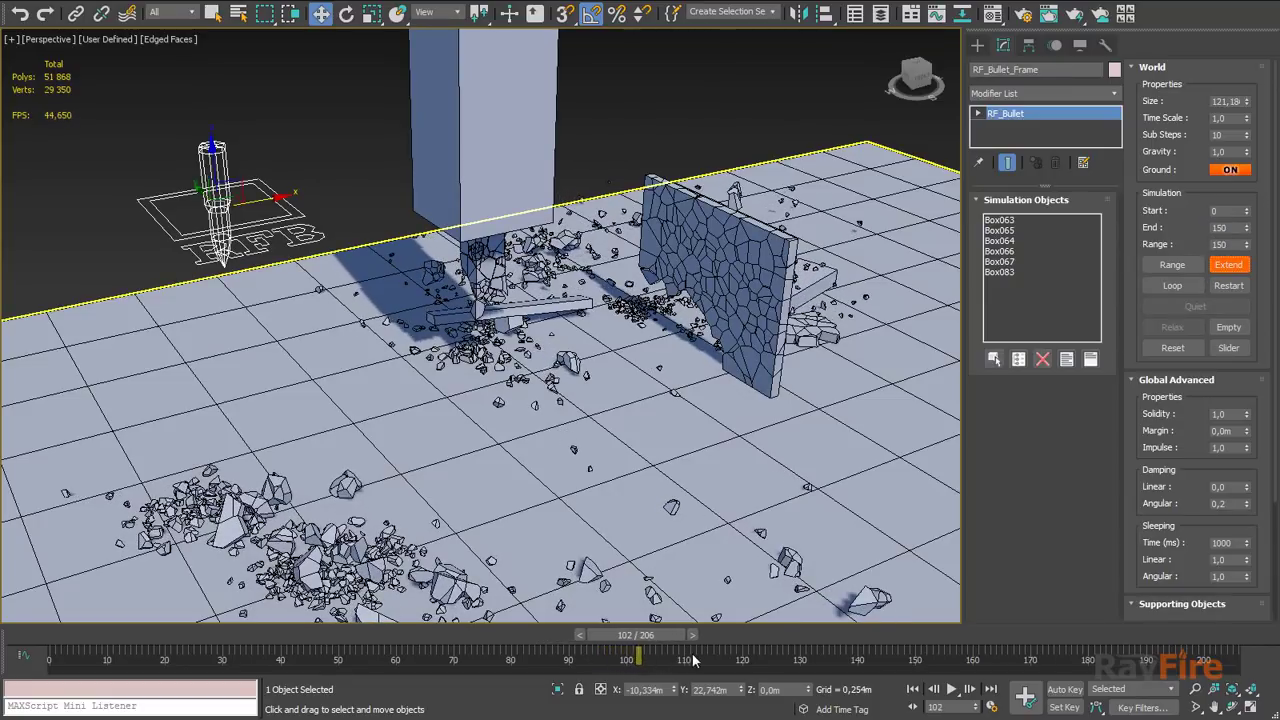
{"action": "left_click", "coordinate": [1229, 265]}
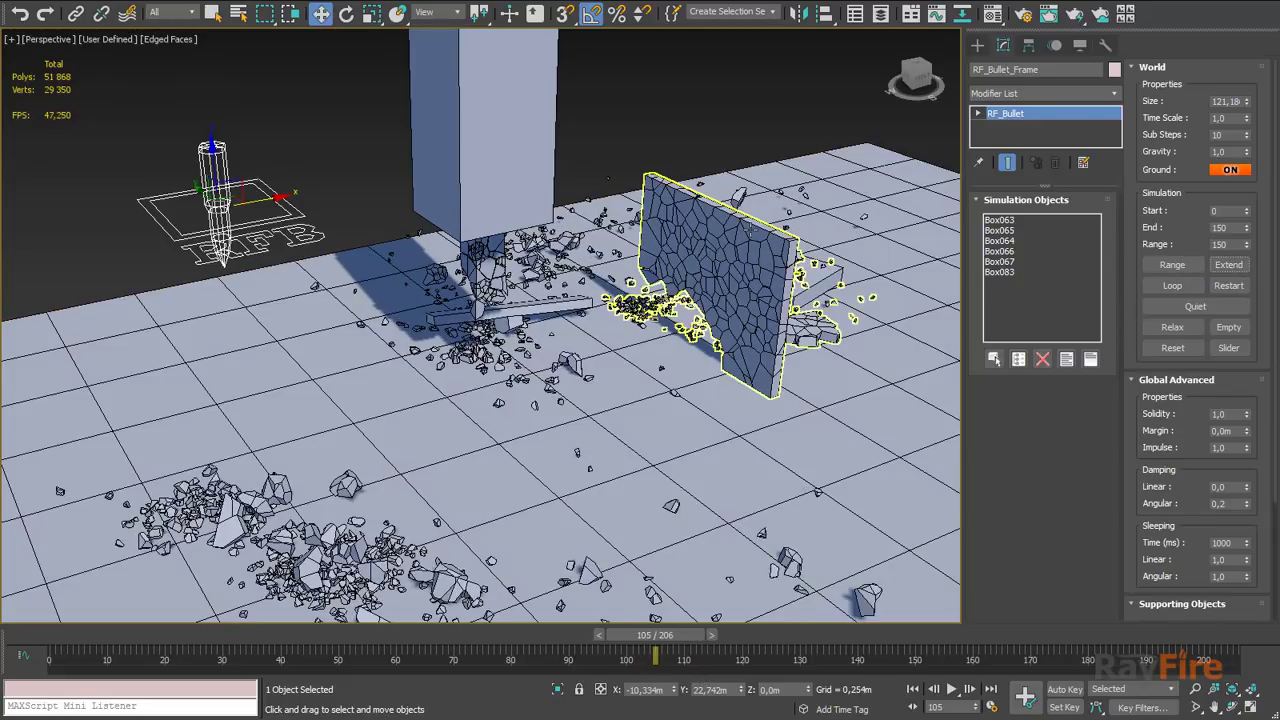
Step: Rotate the RF_Bullet frame's bullet icon to point upward, and extend the simulation to frame 118
{"action": "middle_click_drag", "start_coordinate": [848, 320], "coordinate": [682, 300], "text": "alt"}
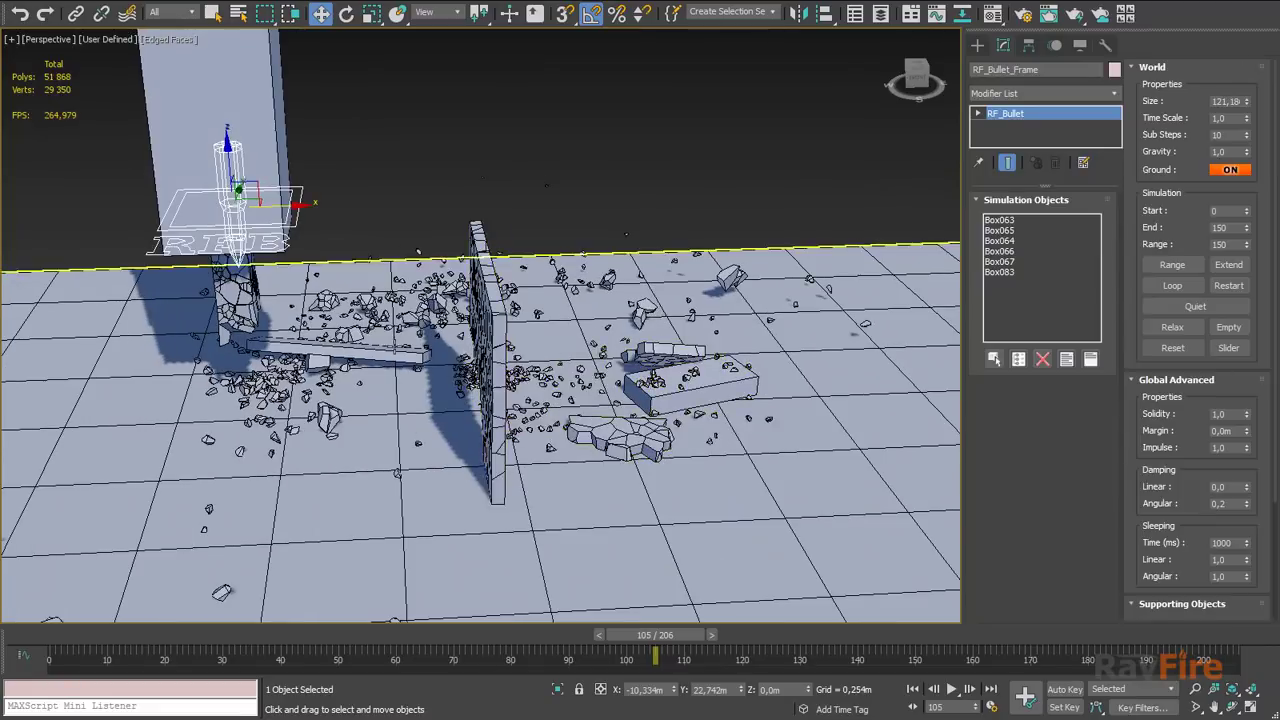
{"action": "middle_click_drag", "start_coordinate": [420, 345], "coordinate": [590, 275]}
{"action": "middle_click_drag", "start_coordinate": [380, 293], "coordinate": [400, 266]}
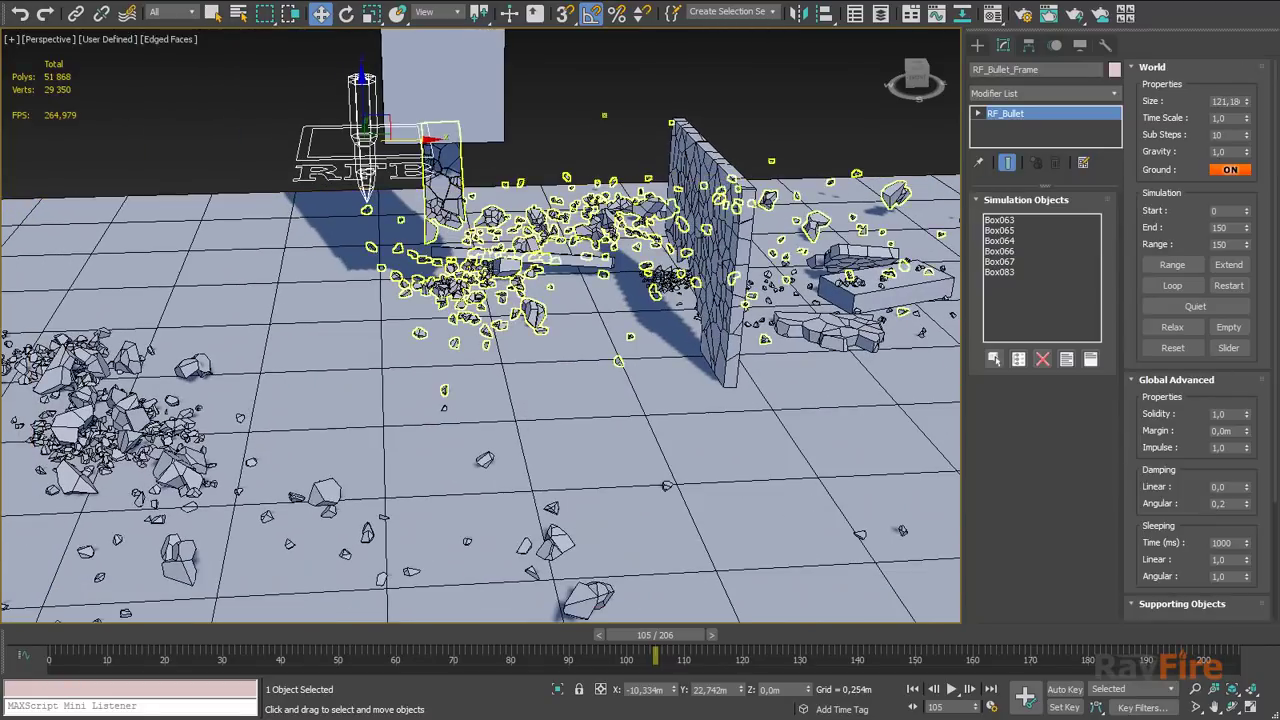
{"action": "key", "text": "e"}
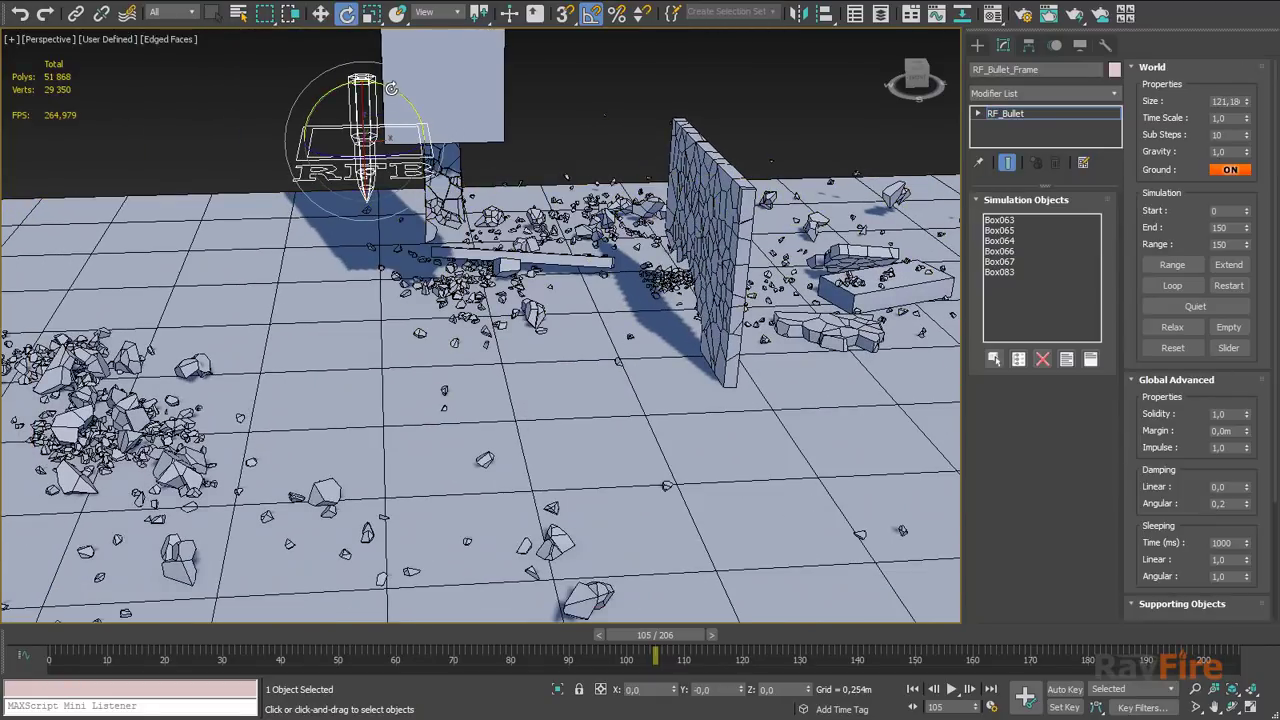
{"action": "left_click", "coordinate": [1225, 264]}
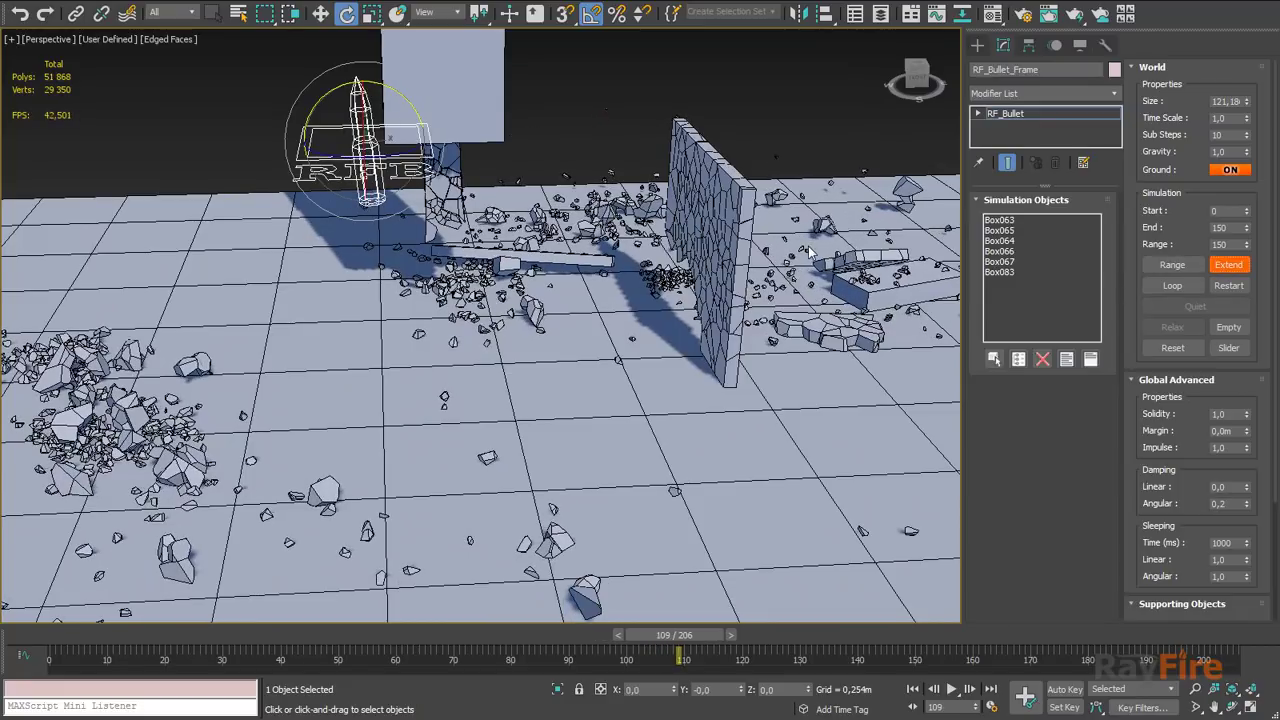
{"action": "scroll", "coordinate": [516, 280], "scroll_direction": "down", "scroll_amount": 3}
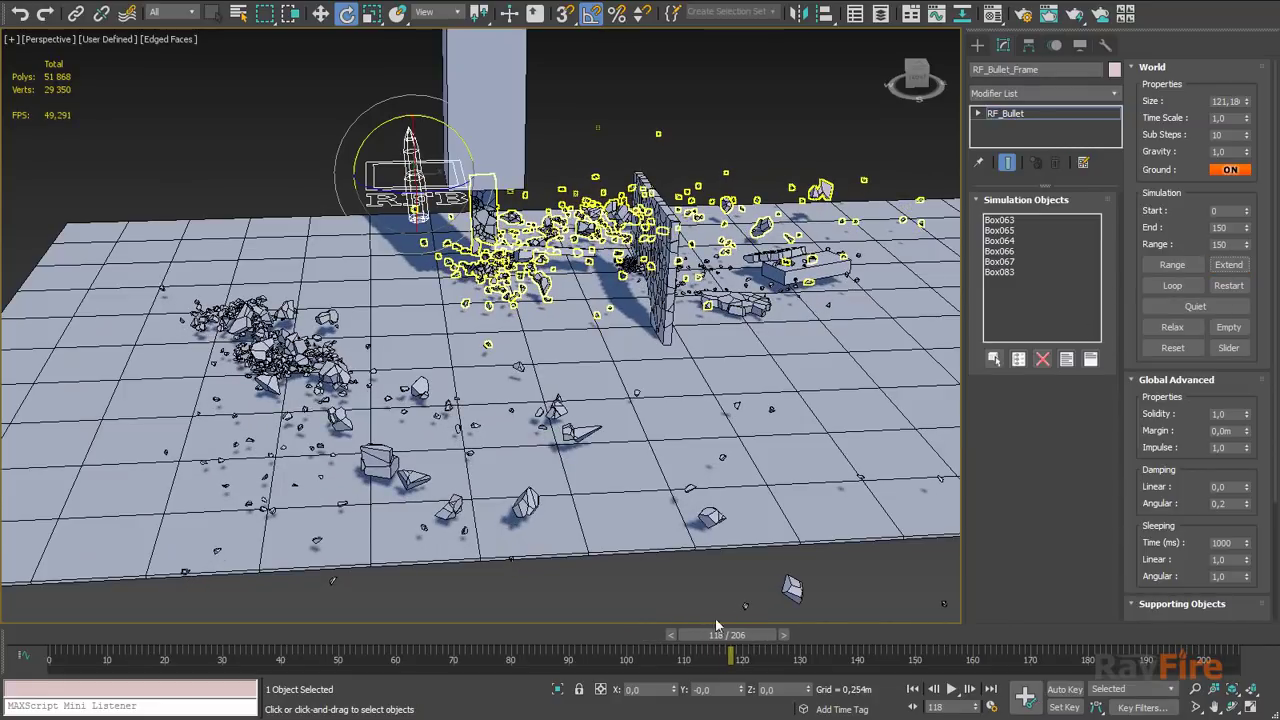
Step: Scrub the timeline back to frame 78, apply the Slider reset, and scrub further back to frame 56
{"action": "left_click_drag", "start_coordinate": [733, 643], "coordinate": [499, 643]}
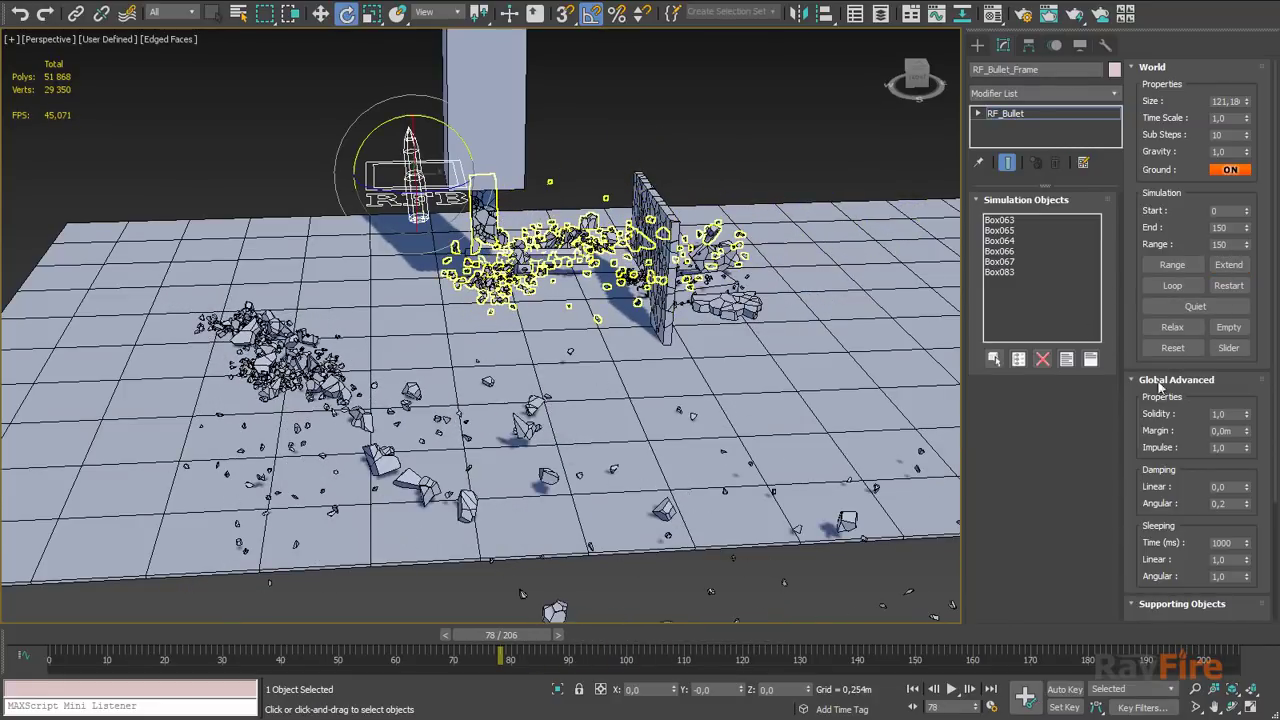
{"action": "left_click", "coordinate": [1228, 348]}
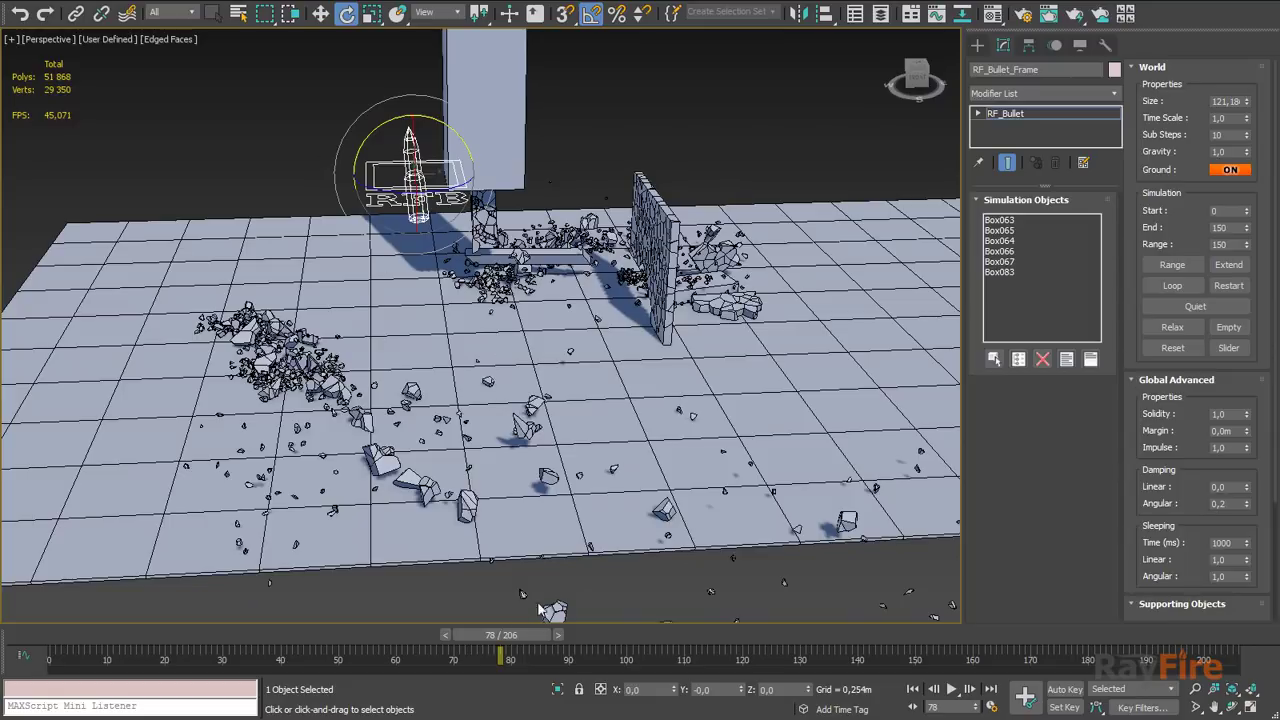
{"action": "left_click_drag", "start_coordinate": [505, 643], "coordinate": [343, 638]}
{"action": "left_click_drag", "start_coordinate": [213, 634], "coordinate": [373, 636]}
Step: Rotate the RF_Bullet frame's bullet icon to point downward
{"action": "key", "text": "e"}
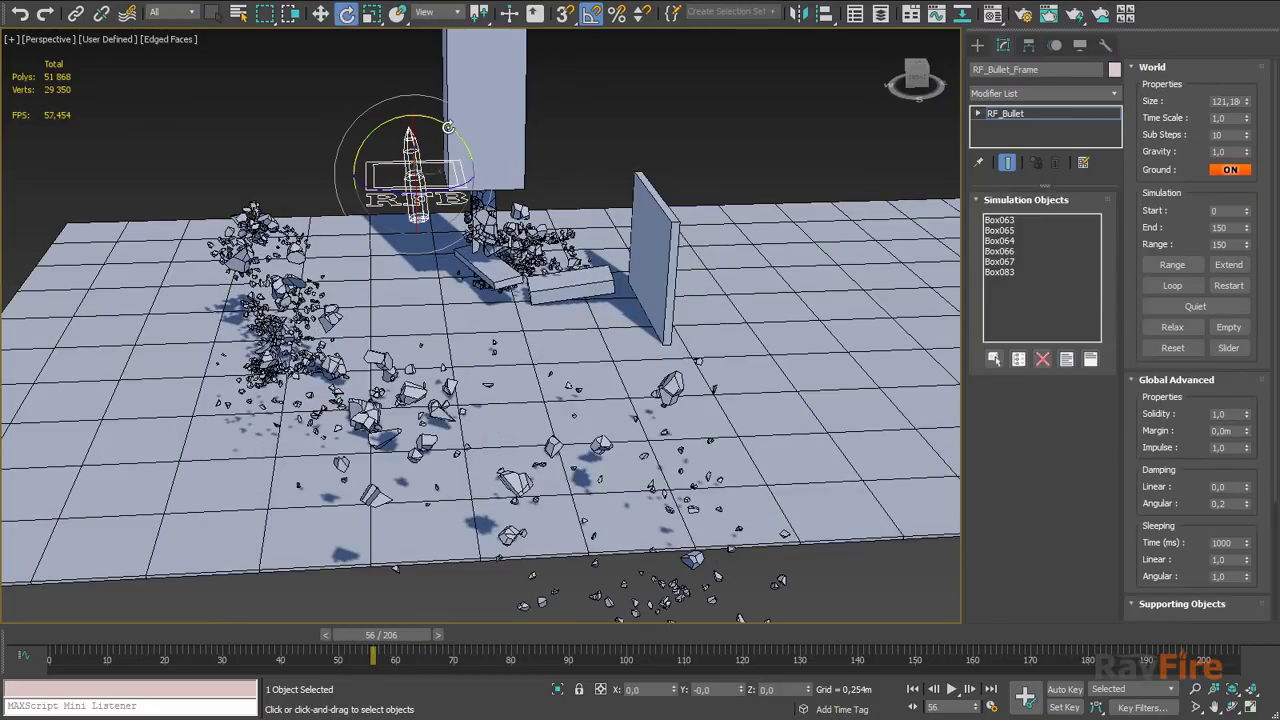
{"action": "left_click_drag", "start_coordinate": [441, 125], "coordinate": [541, 161]}
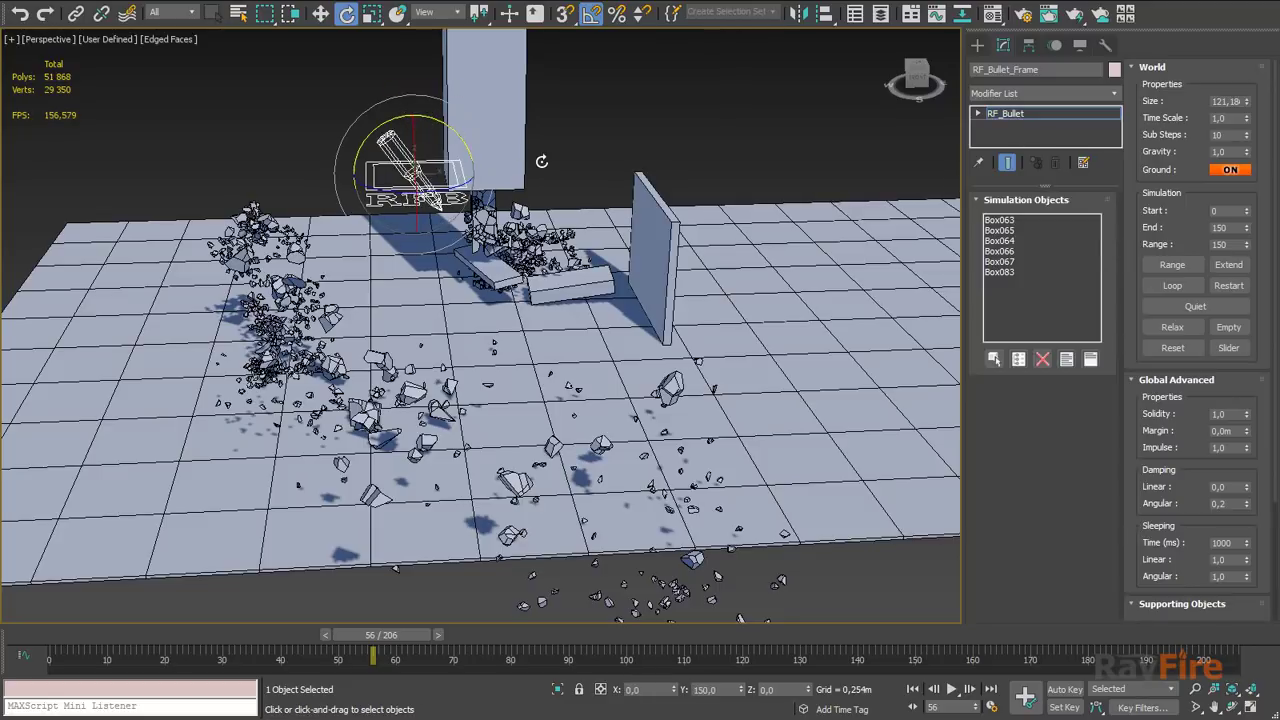
Step: Select the wall and set its demolition fragment amount to 50
{"action": "left_click", "coordinate": [659, 252]}
{"action": "middle_click_drag", "start_coordinate": [659, 252], "coordinate": [704, 250], "text": "alt"}
{"action": "scroll", "coordinate": [704, 250], "scroll_direction": "up", "scroll_amount": 3}
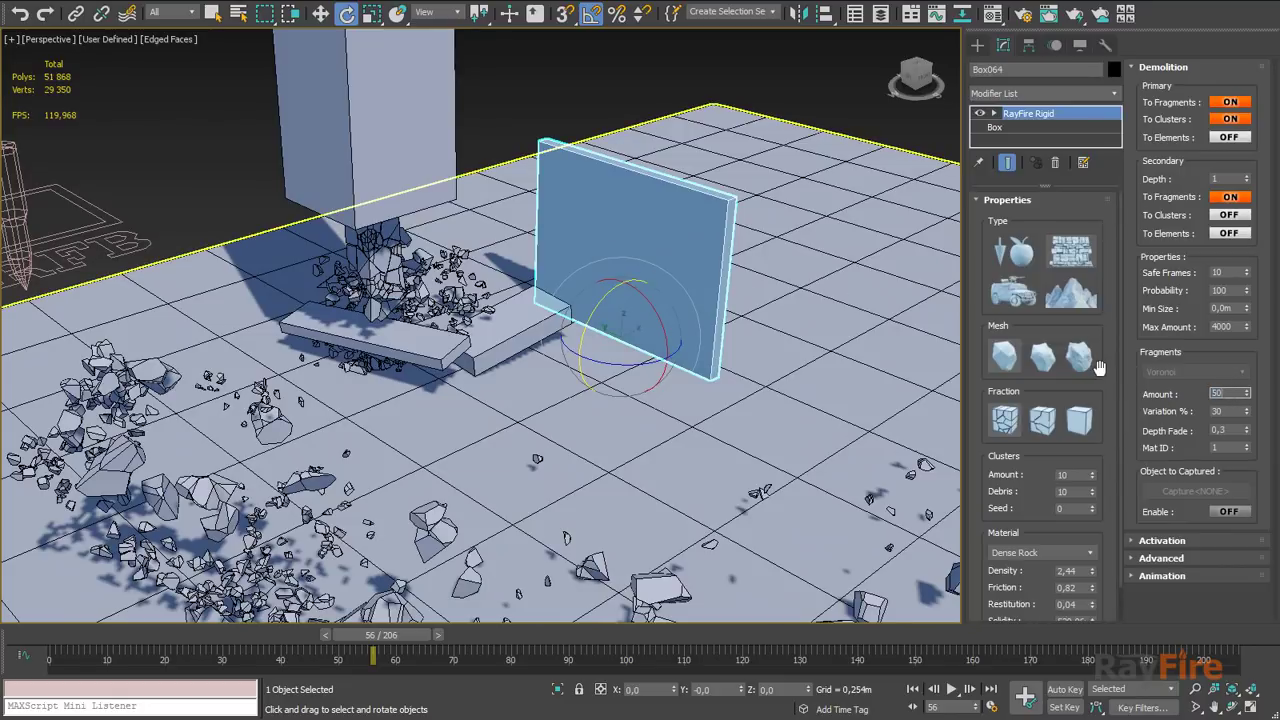
{"action": "mouse_move", "coordinate": [380, 638]}
{"action": "left_mouse_down"}
{"action": "mouse_move", "coordinate": [450, 640]}
{"action": "mouse_move", "coordinate": [379, 651]}
{"action": "left_mouse_up"}
{"action": "key", "text": "e"}
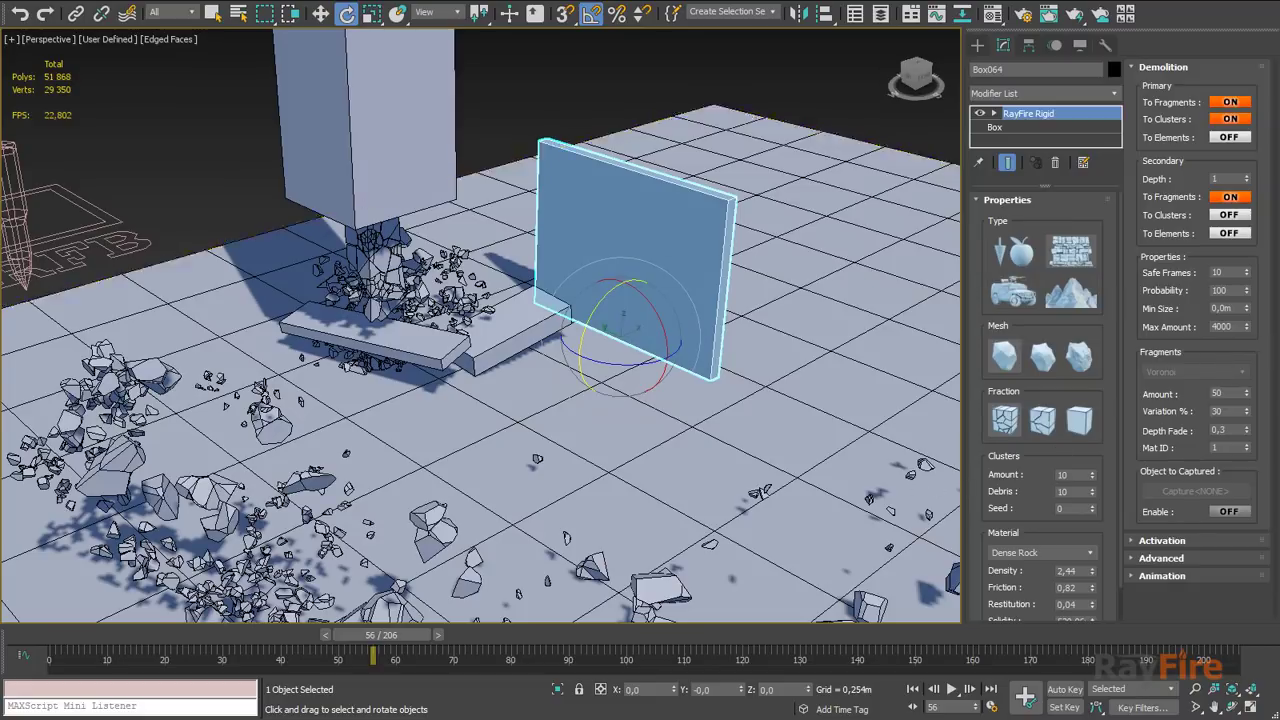
Step: Apply the RF_Bullet frame's Slider reset at frame 56 and extend the simulation from there
{"action": "left_click", "coordinate": [65, 241]}
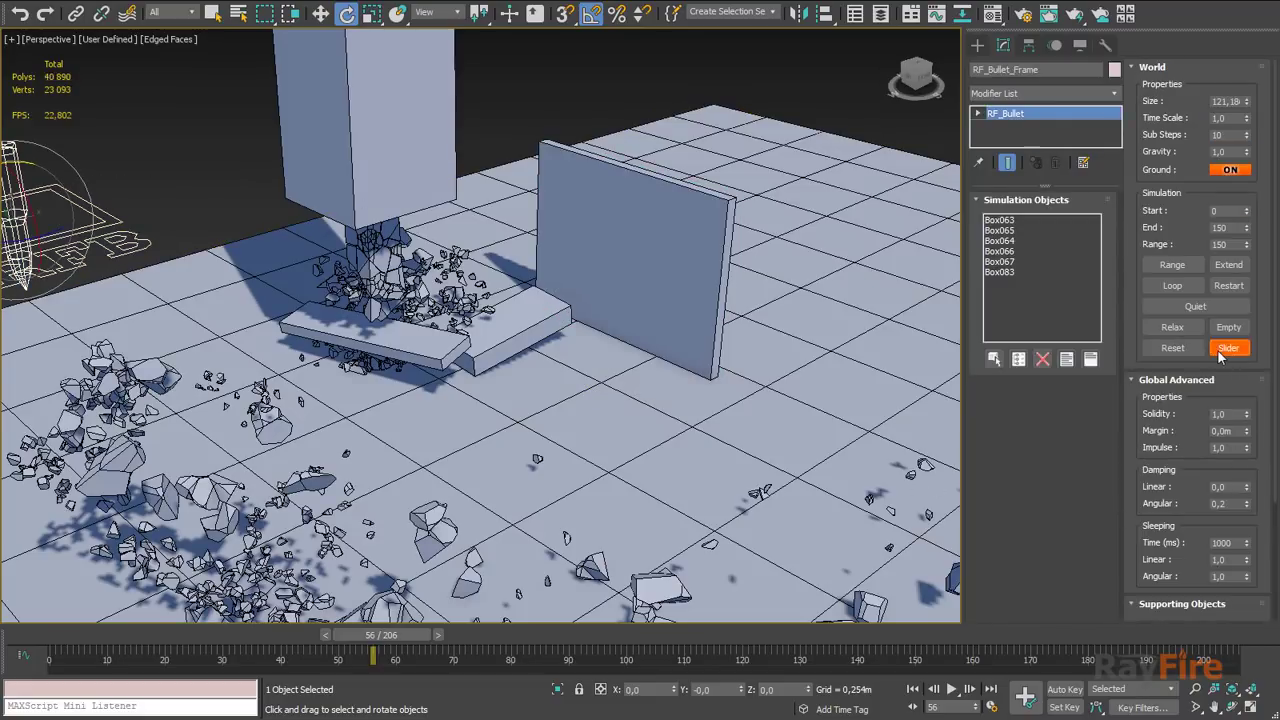
{"action": "left_click", "coordinate": [1222, 349]}
{"action": "left_click_drag", "start_coordinate": [406, 640], "coordinate": [475, 634]}
{"action": "left_click", "coordinate": [1229, 266]}
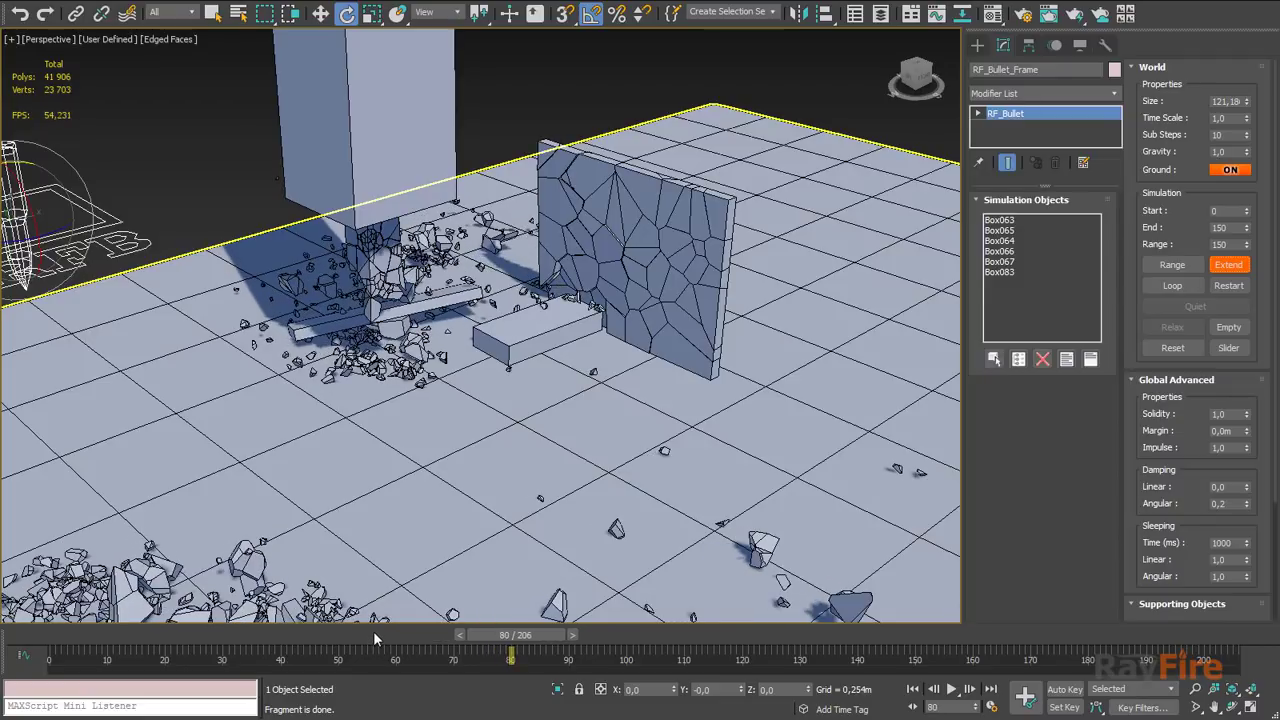
{"action": "left_click", "coordinate": [605, 262]}
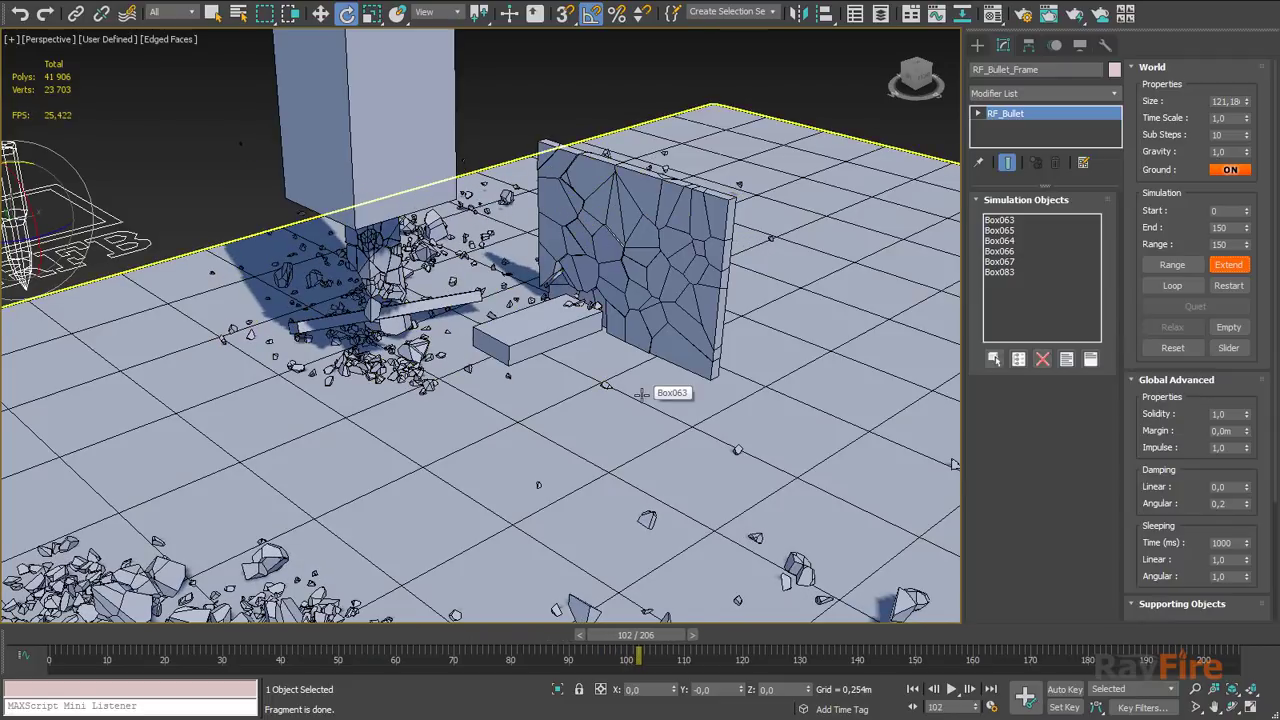
Step: Toggle Restart and run the RF_Bullet frame's simulation in Loop mode
{"action": "left_click", "coordinate": [1231, 287]}
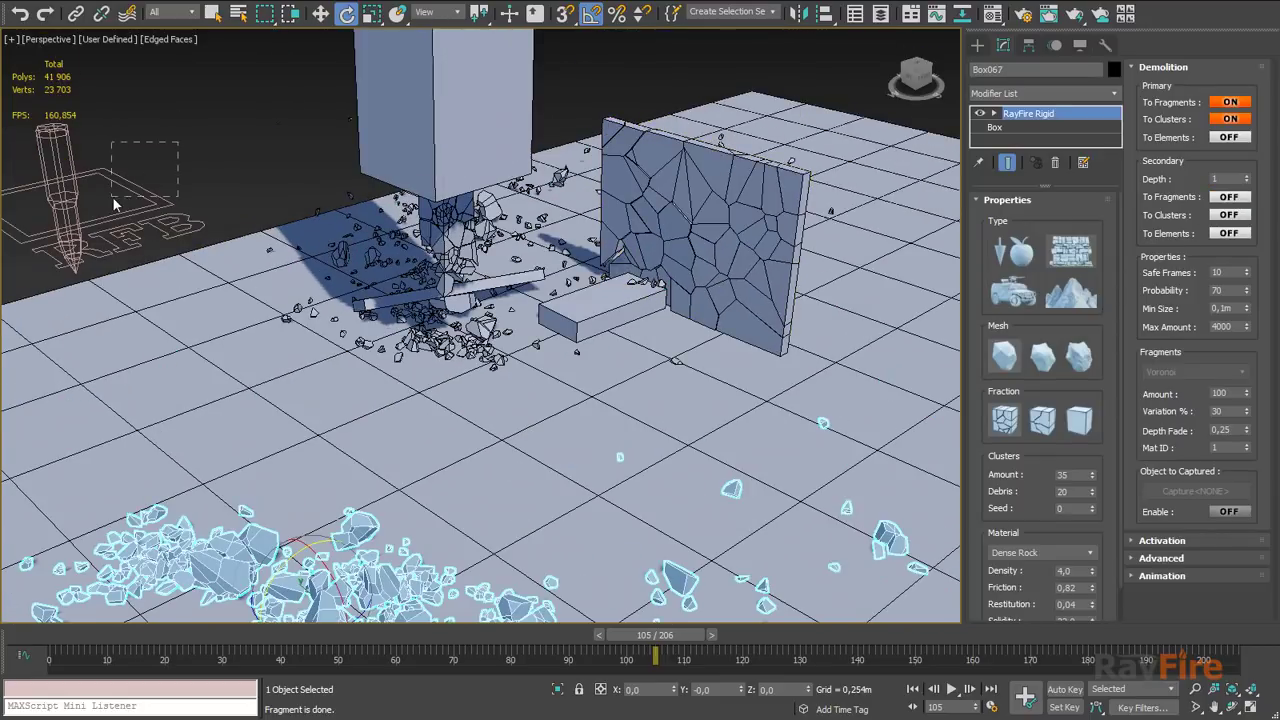
{"action": "left_click", "coordinate": [112, 196]}
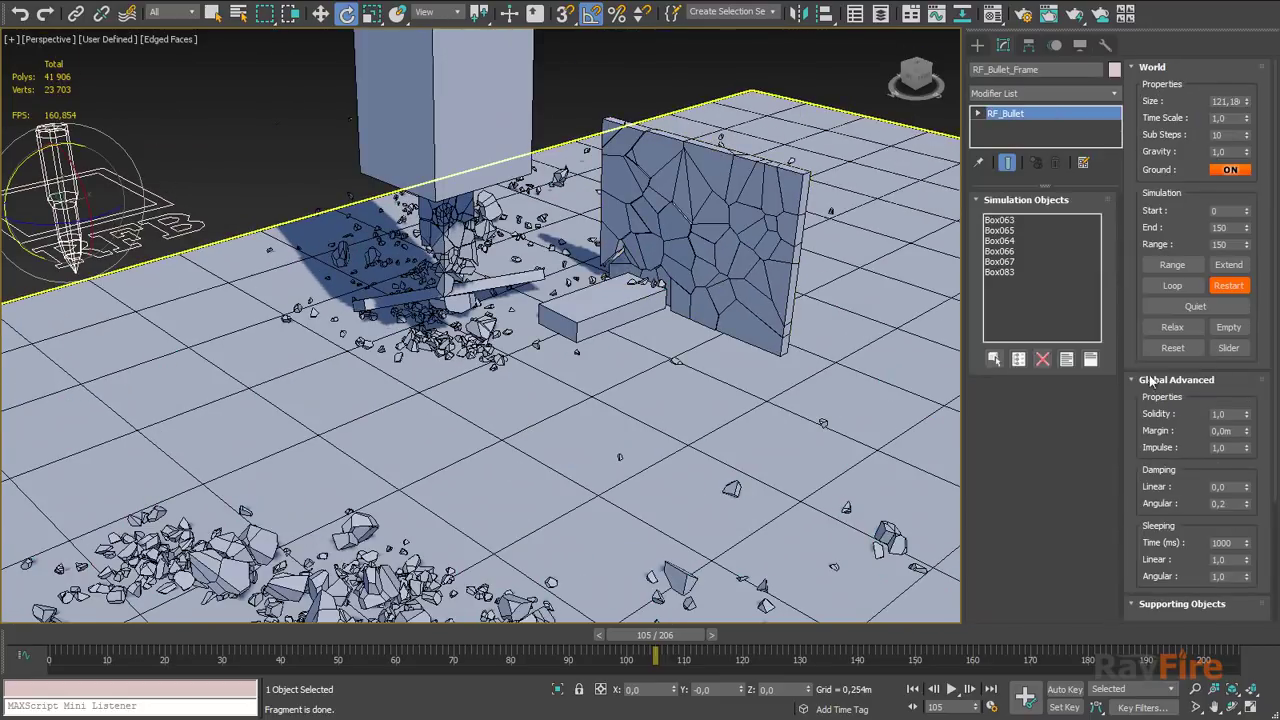
{"action": "left_click", "coordinate": [1171, 285]}
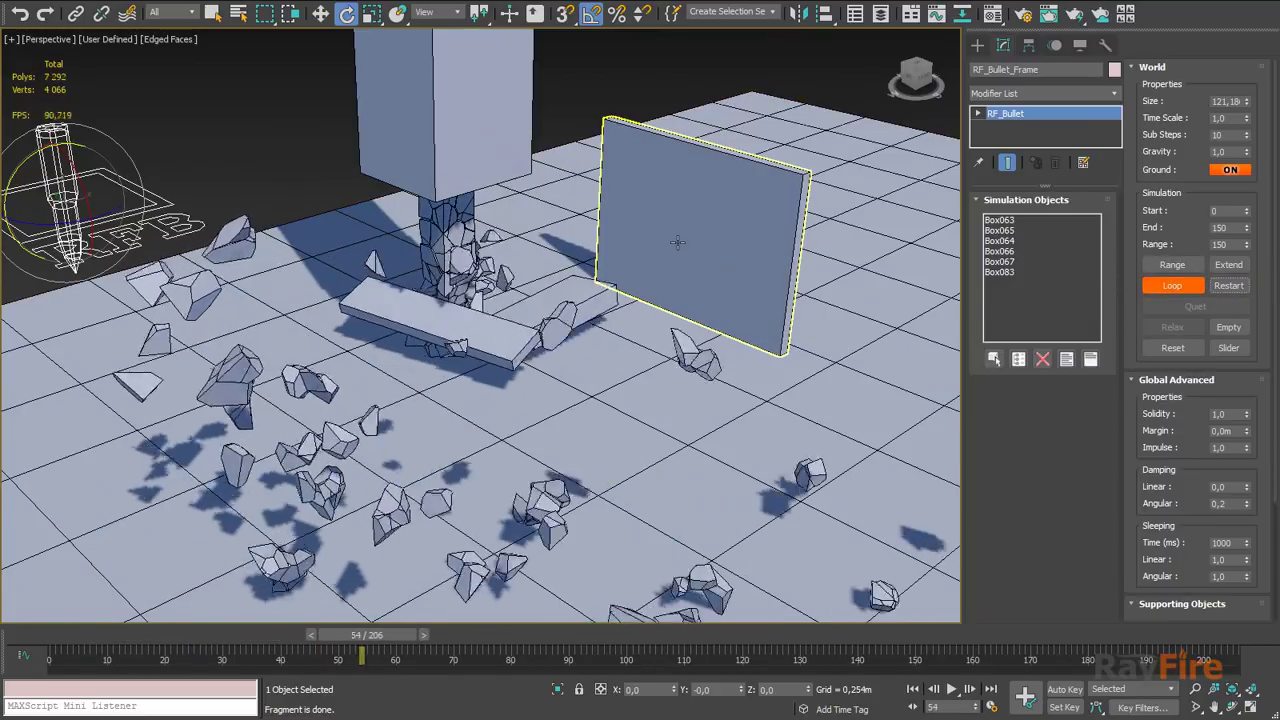
Step: Set the fragment amount of the column under the tall block to 60 while the simulation loops
{"action": "left_click", "coordinate": [450, 232]}
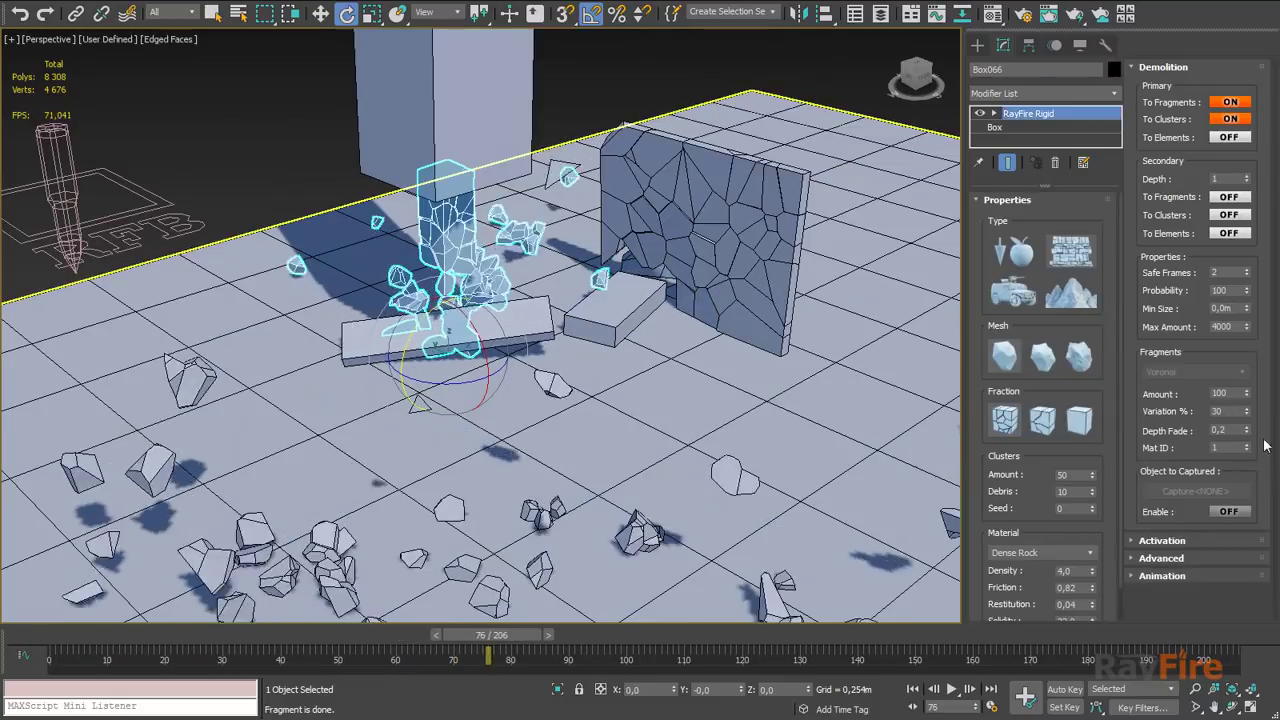
{"action": "left_click_drag", "start_coordinate": [1247, 394], "coordinate": [1243, 440]}
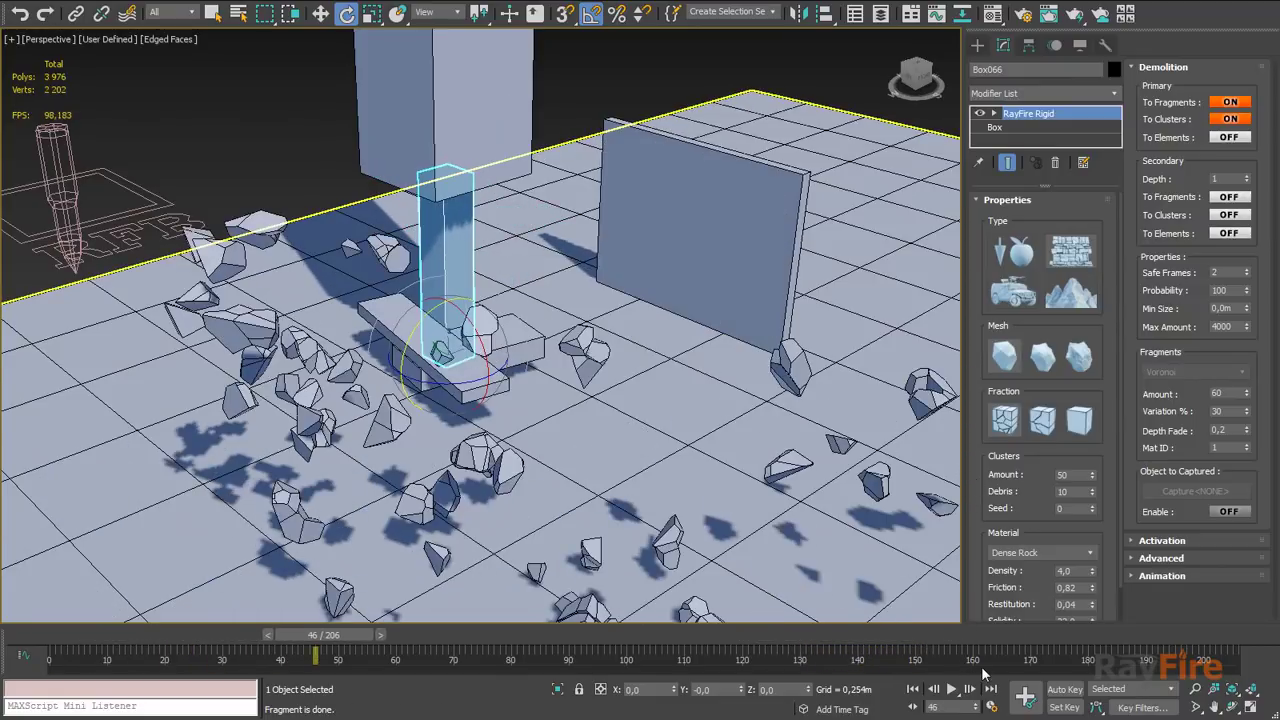
{"action": "middle_click_drag", "start_coordinate": [452, 420], "coordinate": [503, 437]}
{"action": "scroll", "coordinate": [606, 430], "scroll_direction": "down", "scroll_amount": 3}
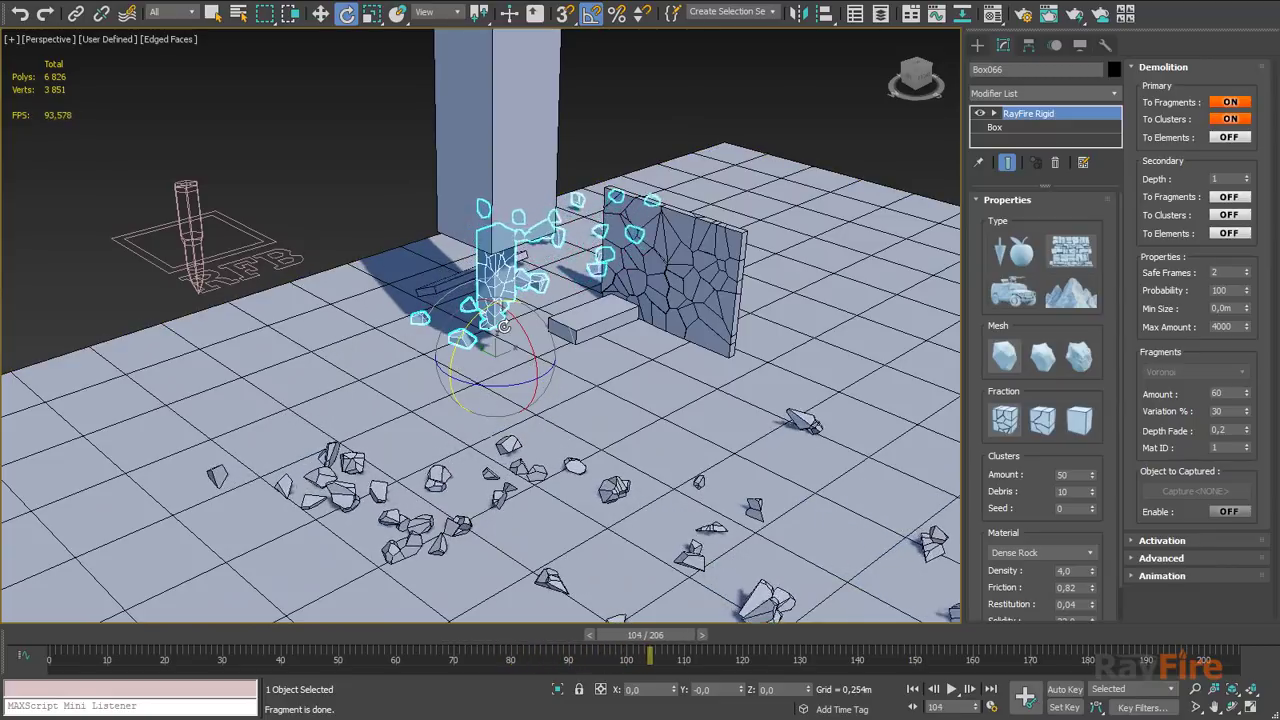
Step: Turn on Restart for the RF_Bullet frame's looping simulation
{"action": "left_click", "coordinate": [265, 240]}
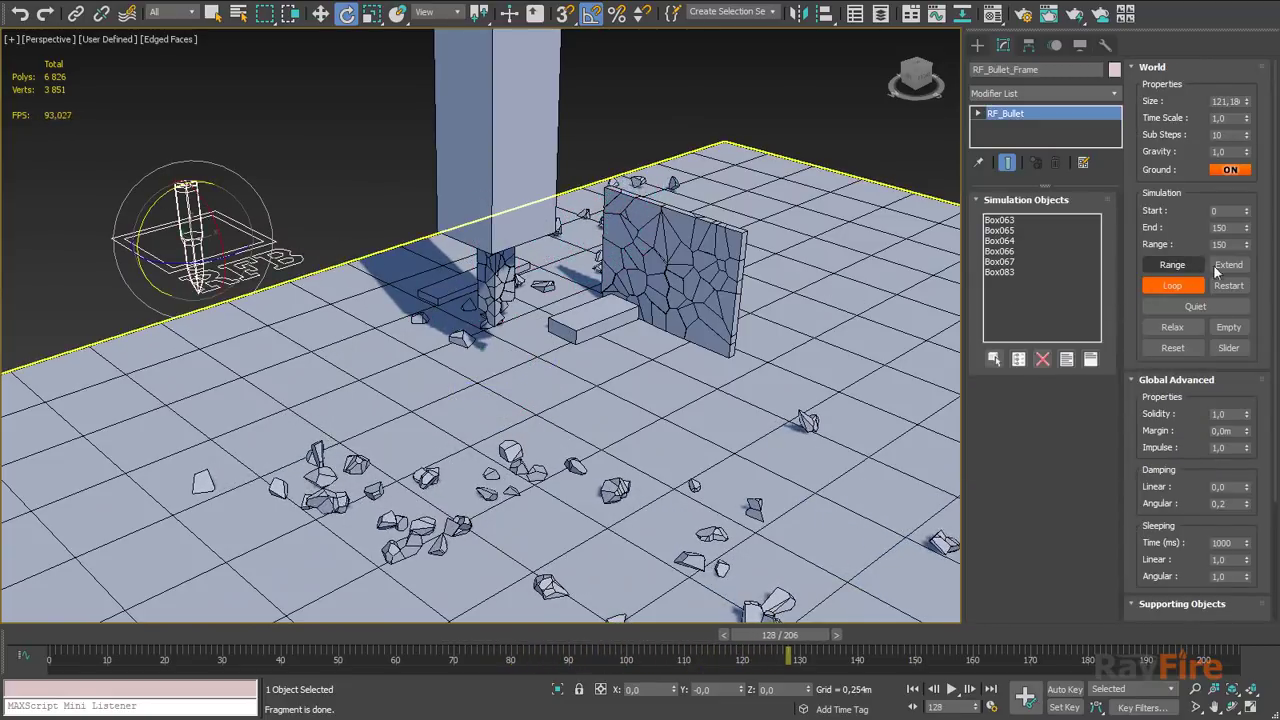
{"action": "left_click", "coordinate": [1229, 286]}
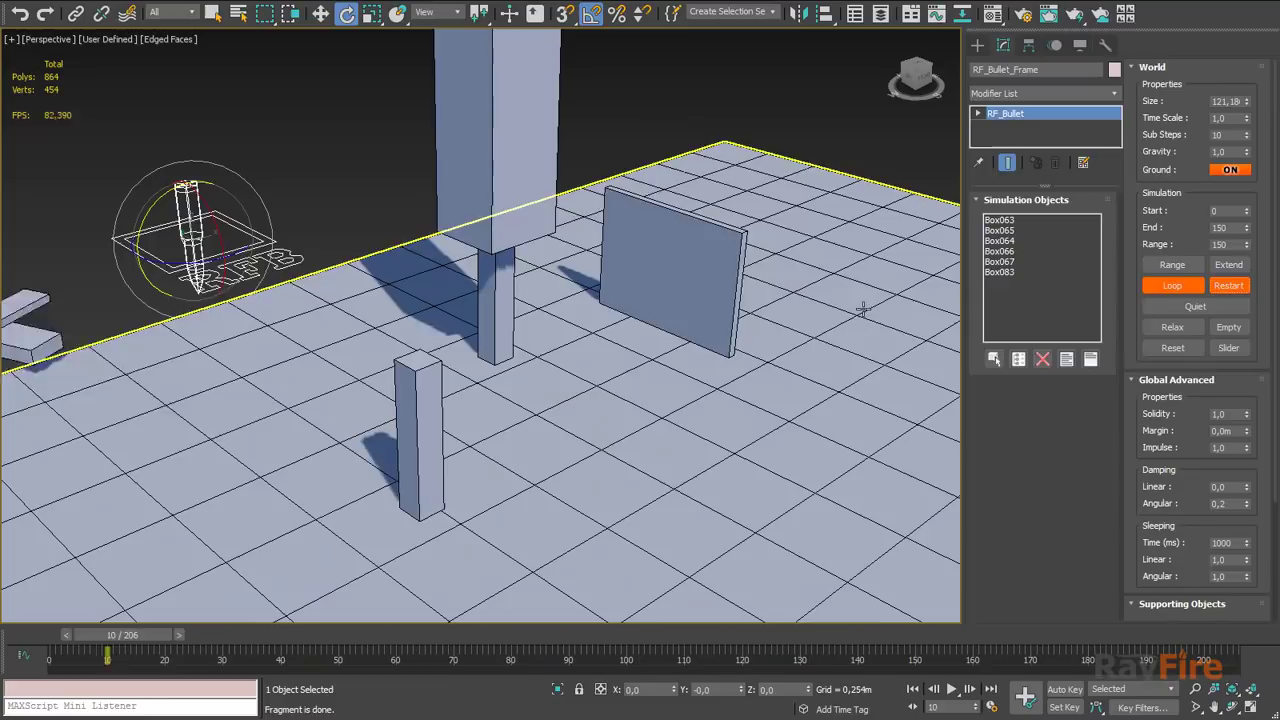
Step: Adjust the fragment amount of the column under the tall block through 81, 98 and 87 to 86 during the loop
{"action": "left_click", "coordinate": [495, 290]}
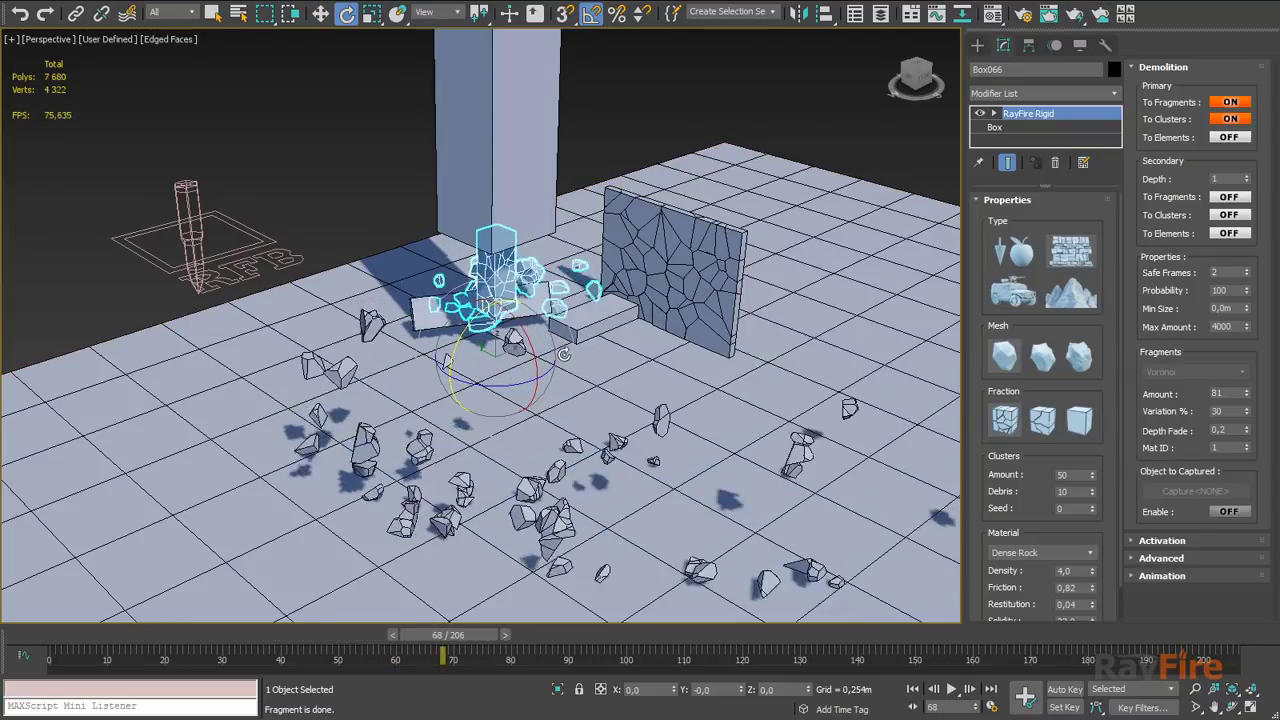
{"action": "left_click", "coordinate": [1248, 391]}
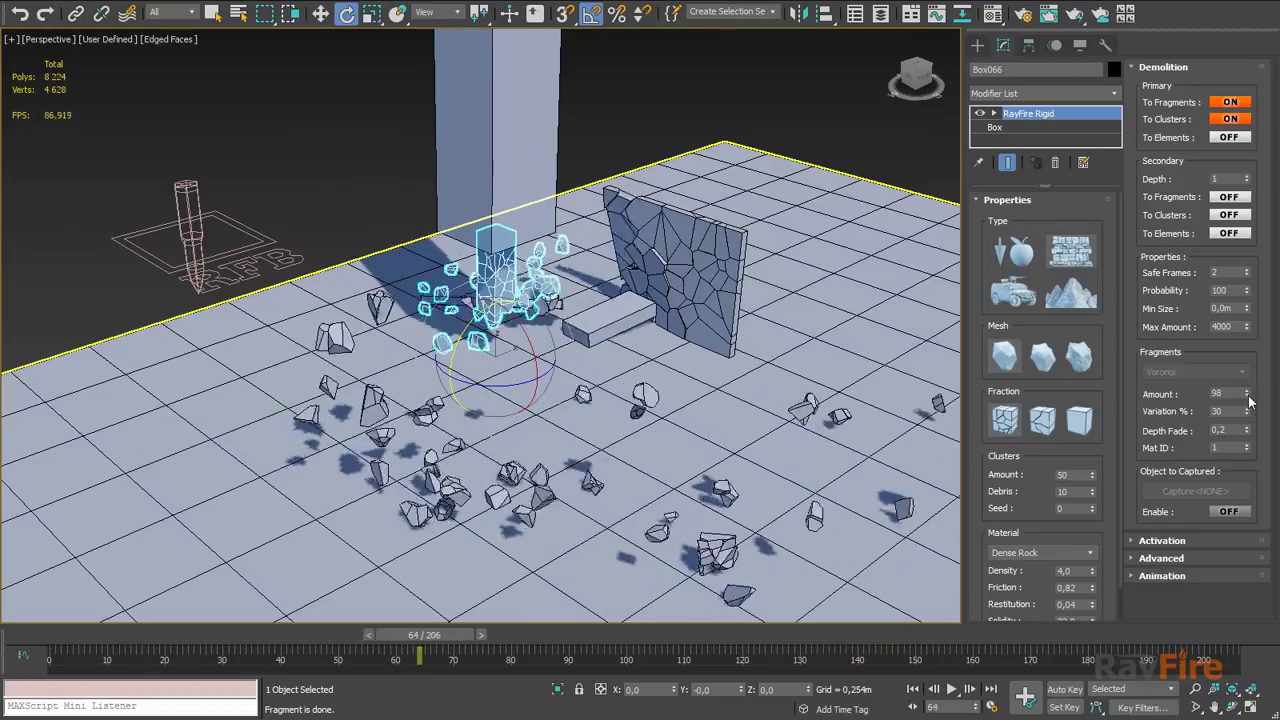
{"action": "left_click_drag", "start_coordinate": [1249, 399], "coordinate": [1248, 405]}
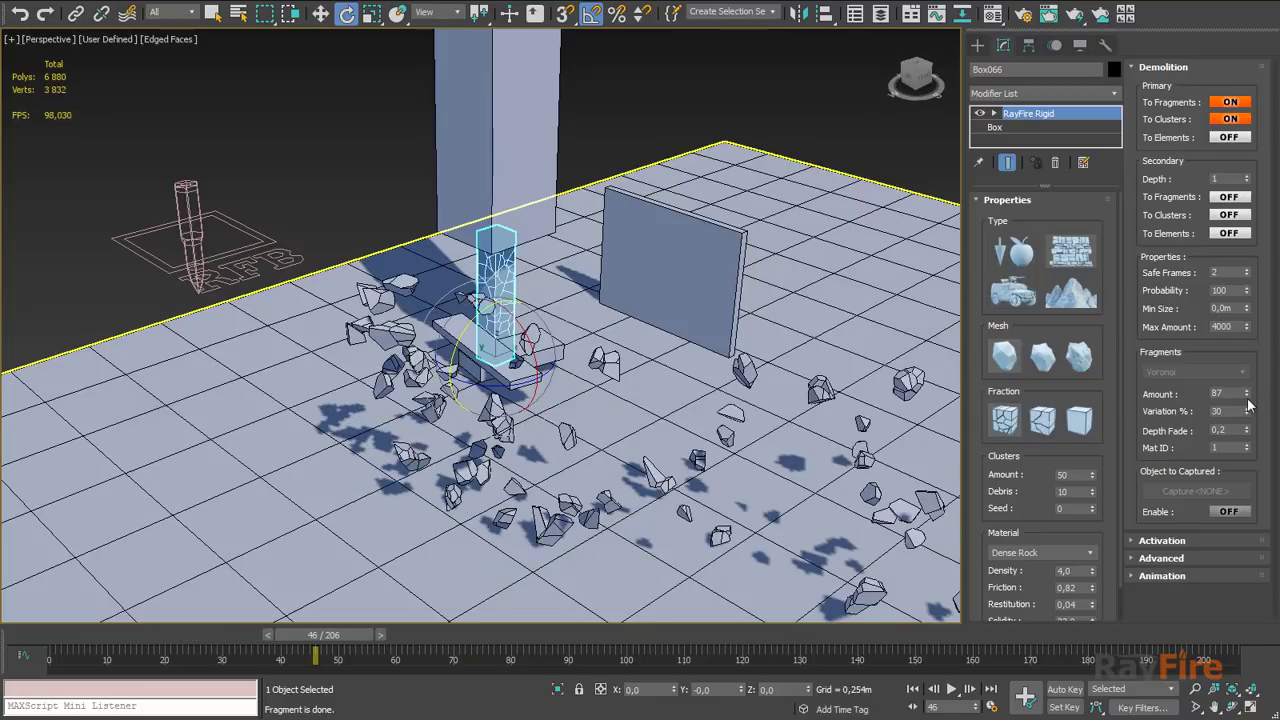
{"action": "left_click", "coordinate": [1247, 397]}
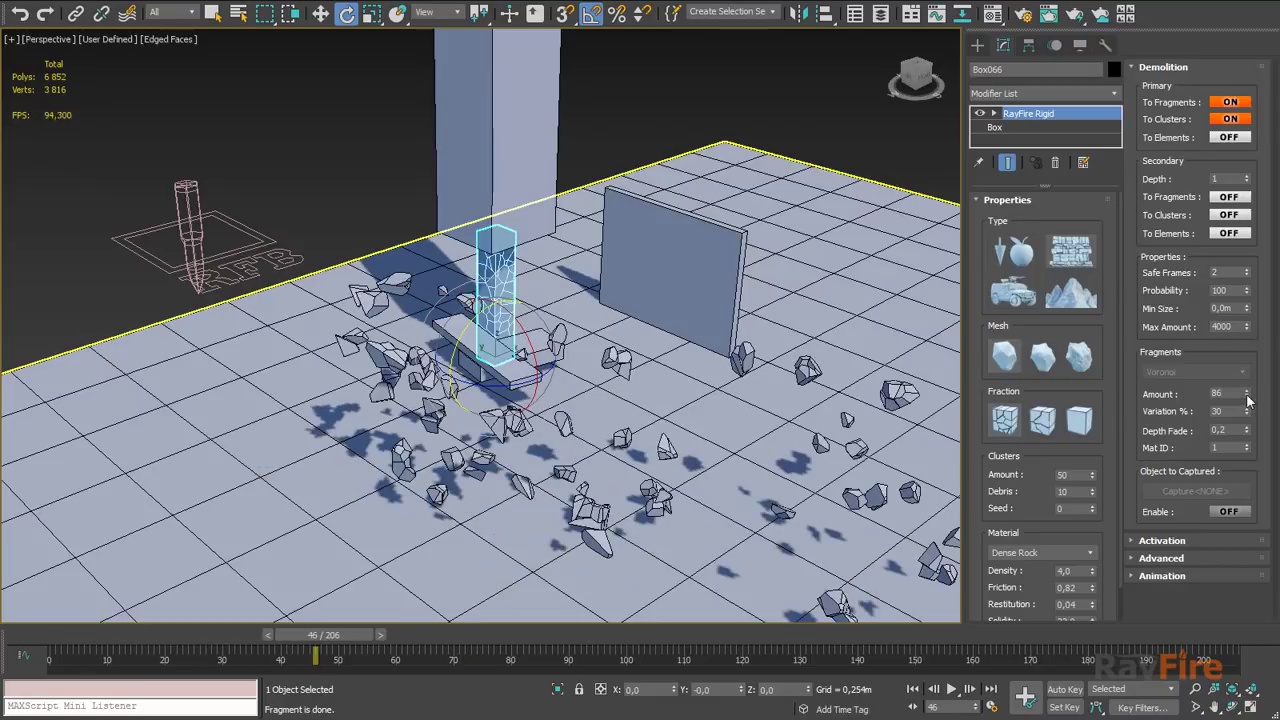
Step: Stop the RF_Bullet frame's looping simulation and turn off Restart
{"action": "left_click", "coordinate": [188, 205]}
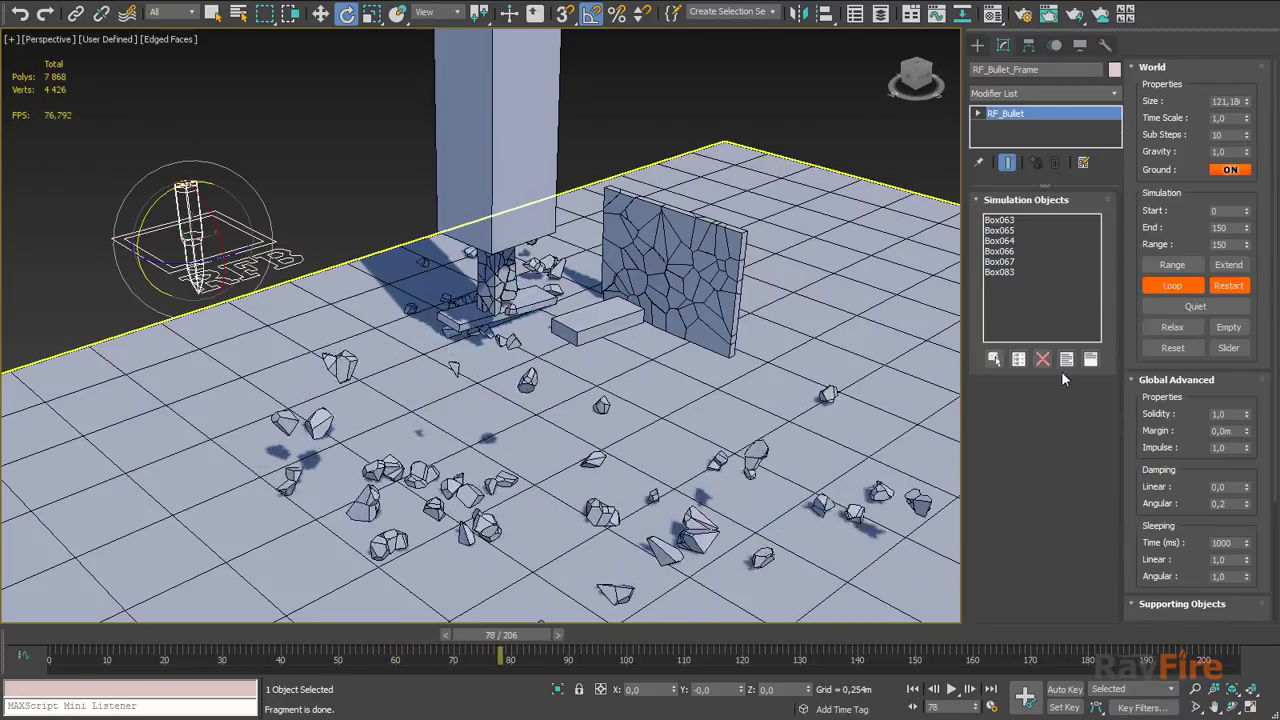
{"action": "left_click", "coordinate": [1195, 287]}
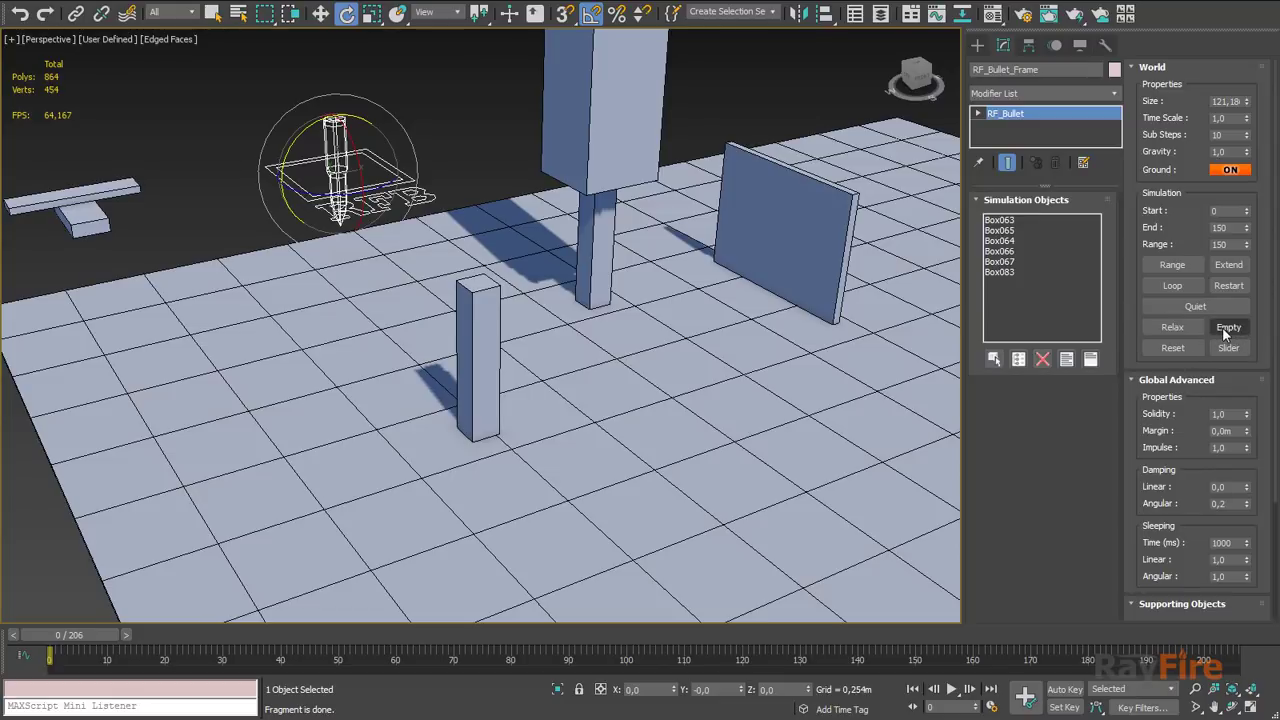
Step: Raise the free-standing front column above the ground along Z to about 1.323 m
{"action": "left_click", "coordinate": [476, 332]}
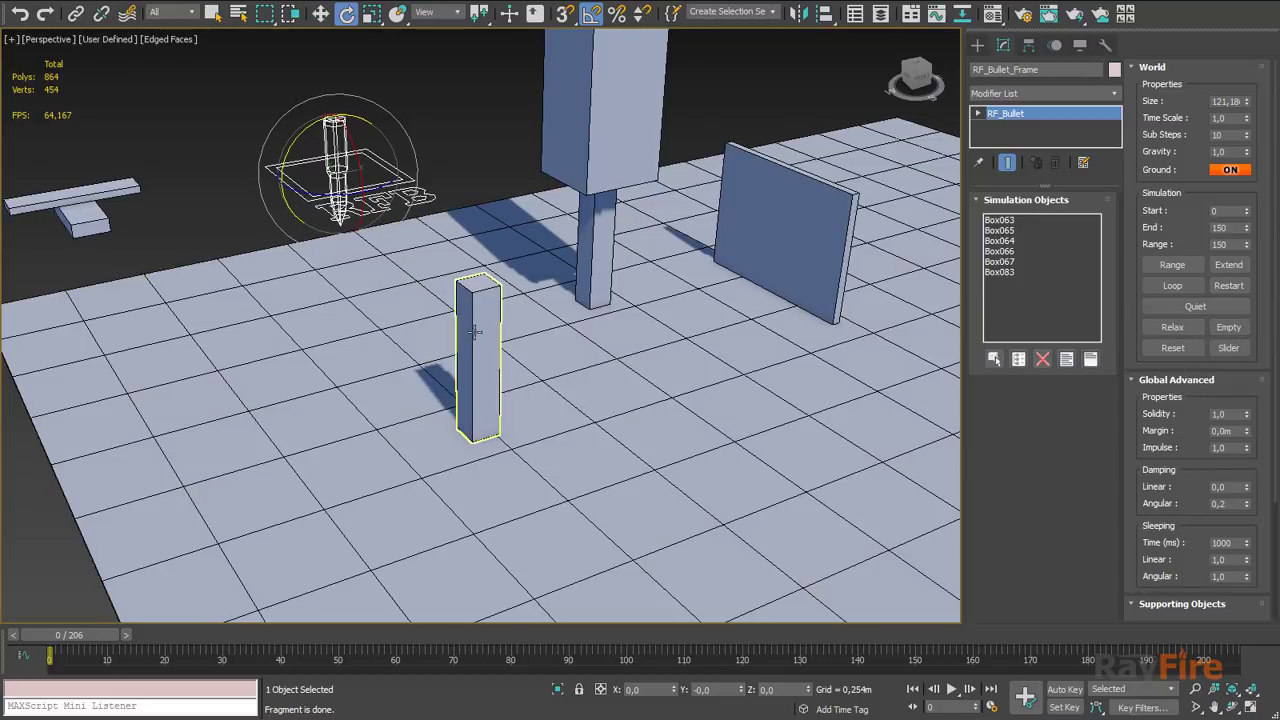
{"action": "left_click", "coordinate": [482, 312]}
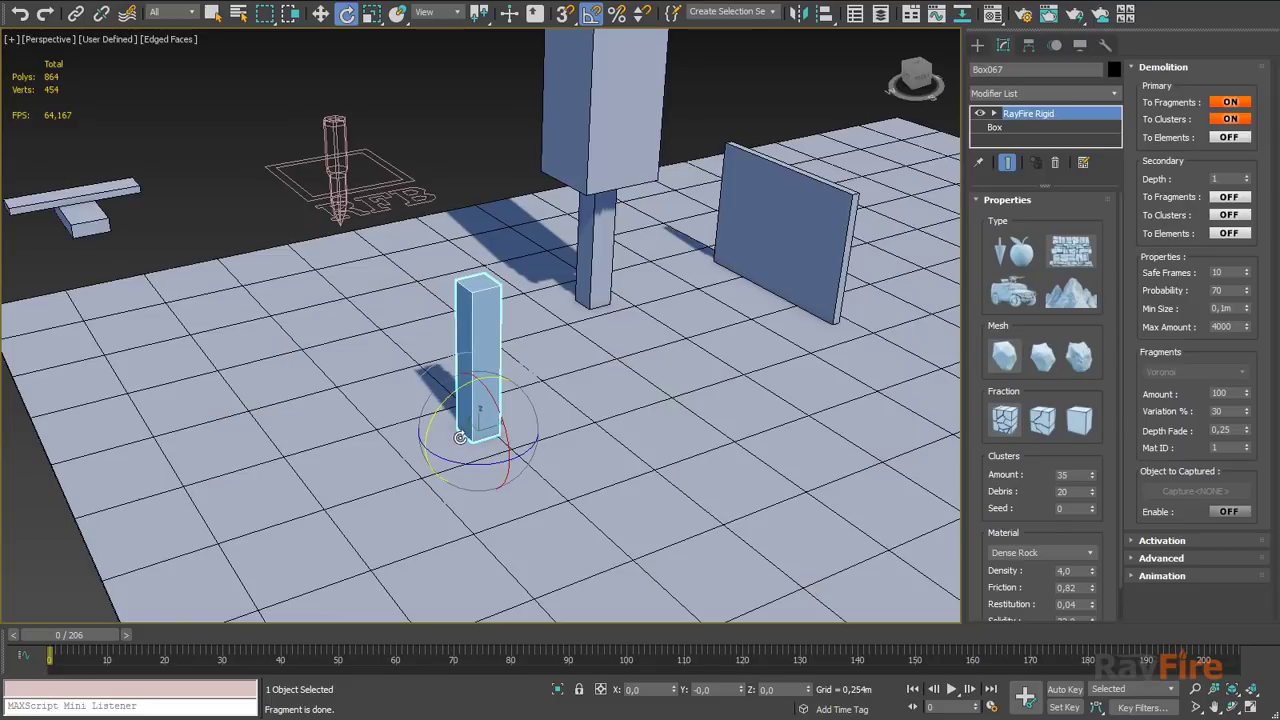
{"action": "middle_click_drag", "start_coordinate": [485, 418], "coordinate": [486, 407], "text": "alt"}
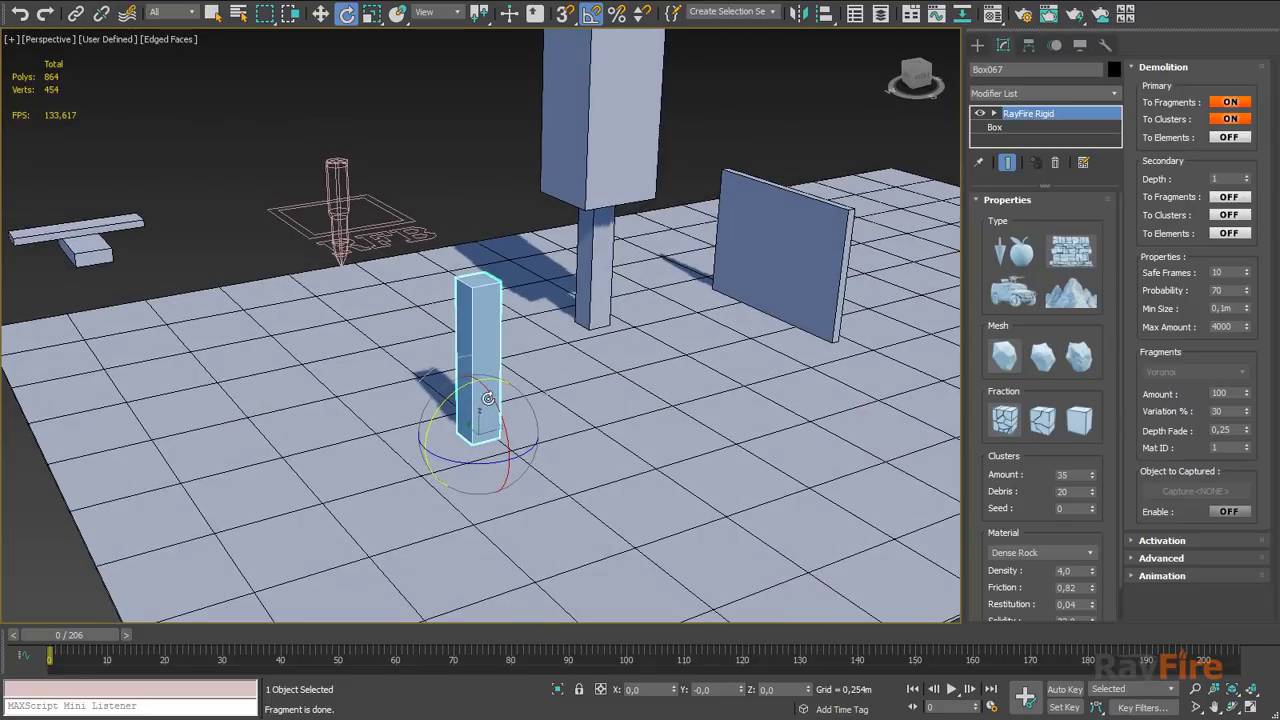
{"action": "key", "text": "w"}
{"action": "left_click_drag", "start_coordinate": [480, 382], "coordinate": [480, 347]}
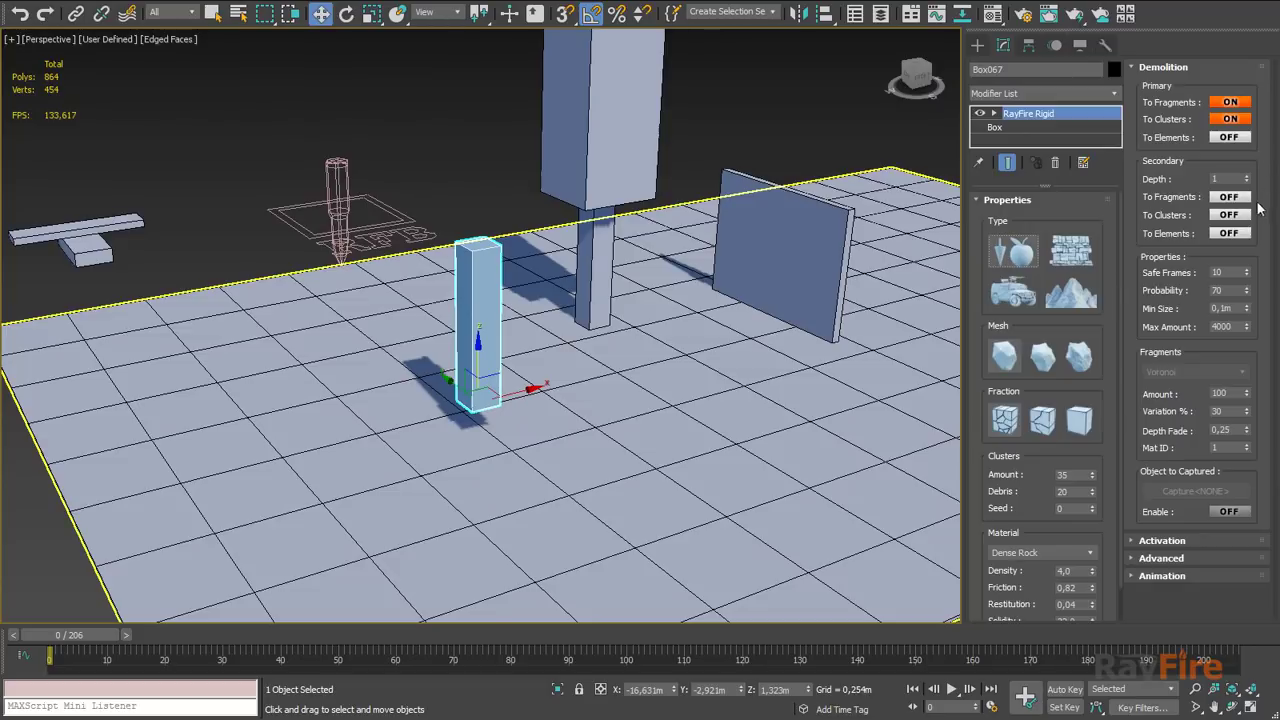
Step: Run the RF_Bullet frame's Relax simulation, inspect the collapsed front column up close, and stop it
{"action": "left_click", "coordinate": [453, 201]}
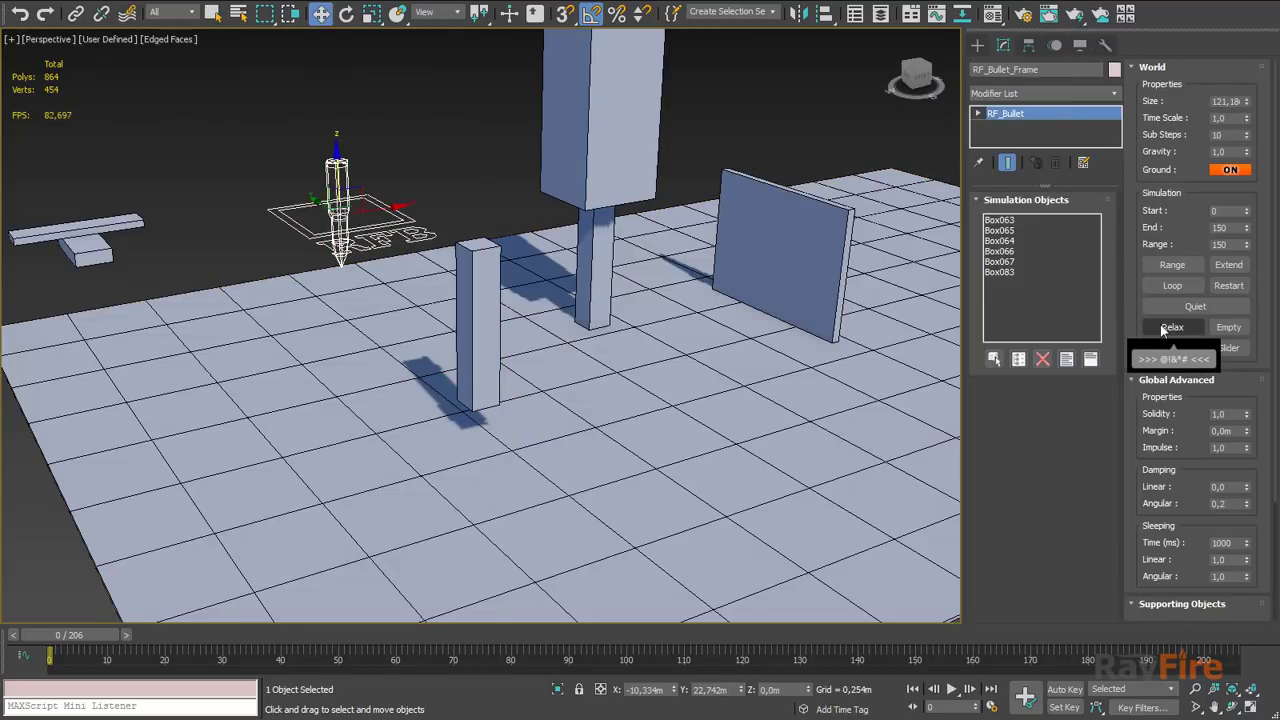
{"action": "left_click", "coordinate": [1160, 326]}
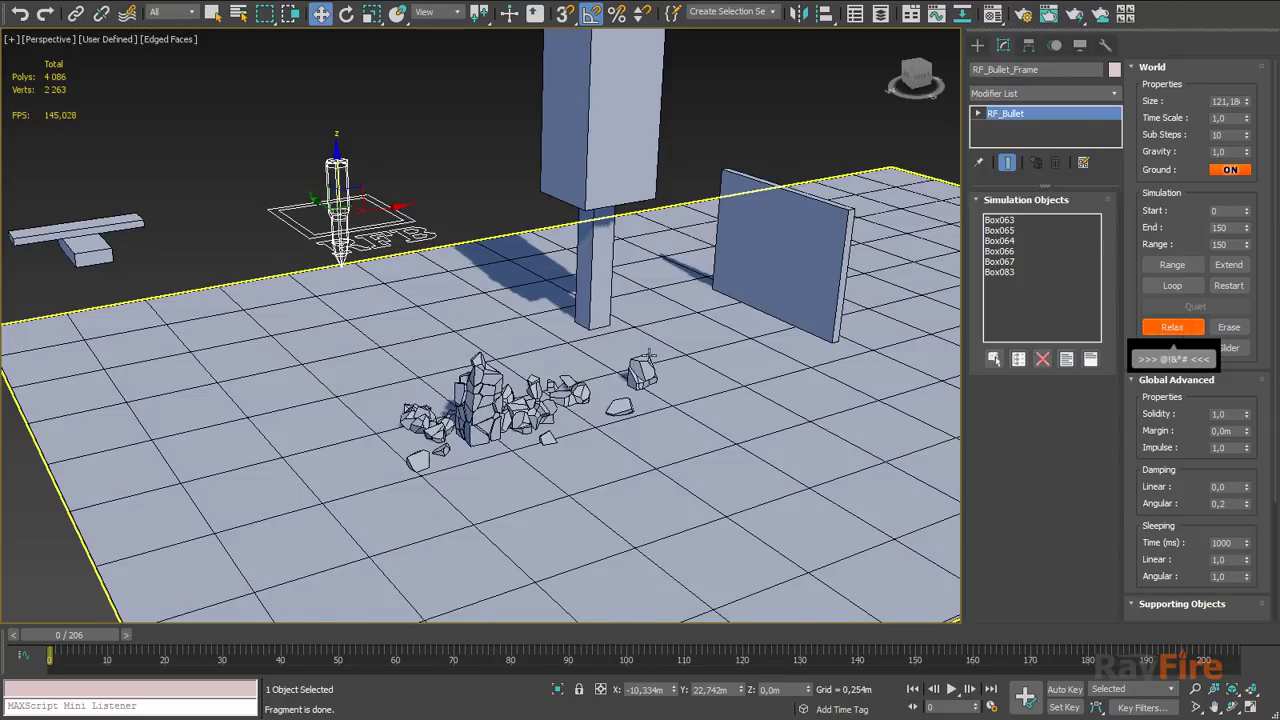
{"action": "scroll", "coordinate": [376, 385], "scroll_direction": "up", "scroll_amount": 8}
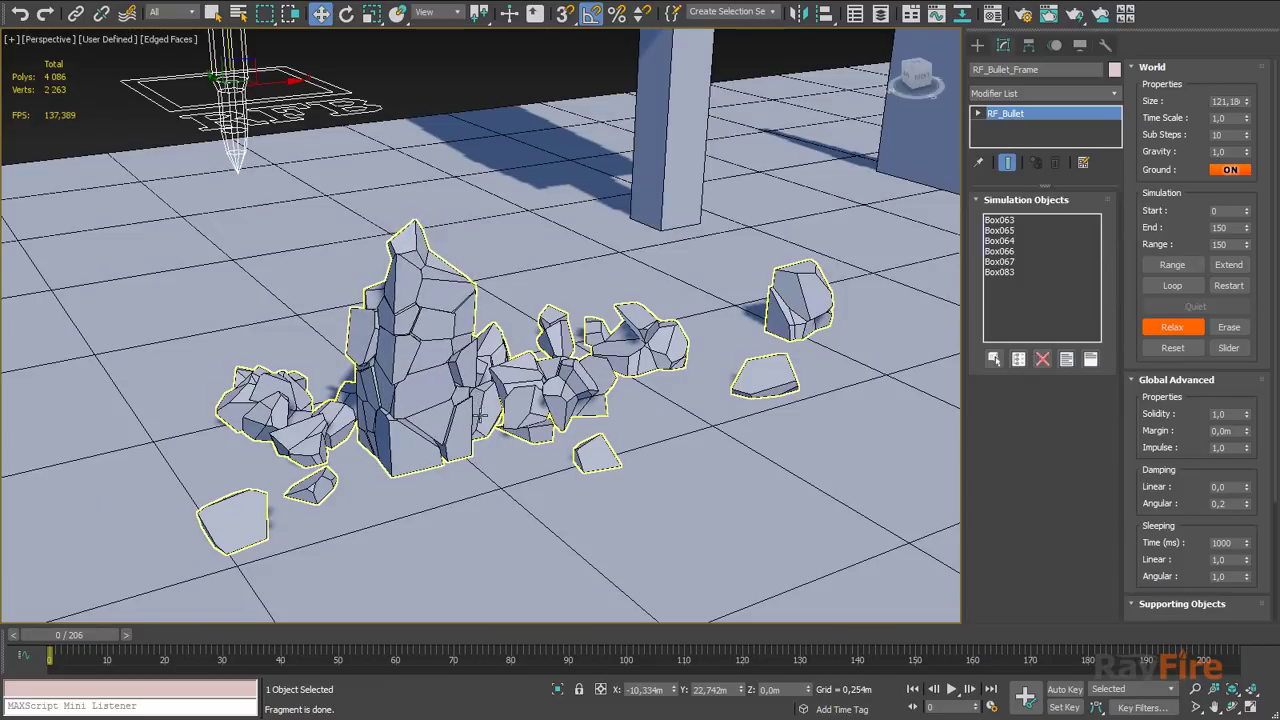
{"action": "scroll", "coordinate": [482, 416], "scroll_direction": "down", "scroll_amount": 8}
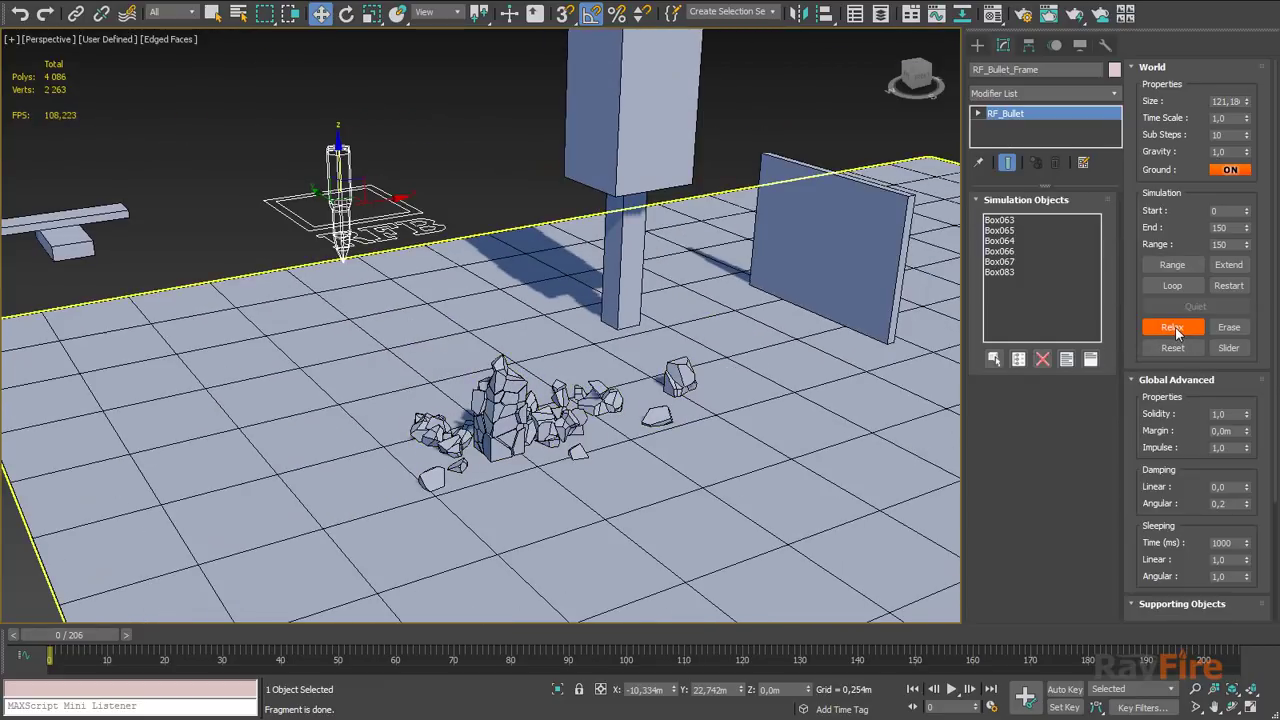
{"action": "left_click", "coordinate": [1174, 329]}
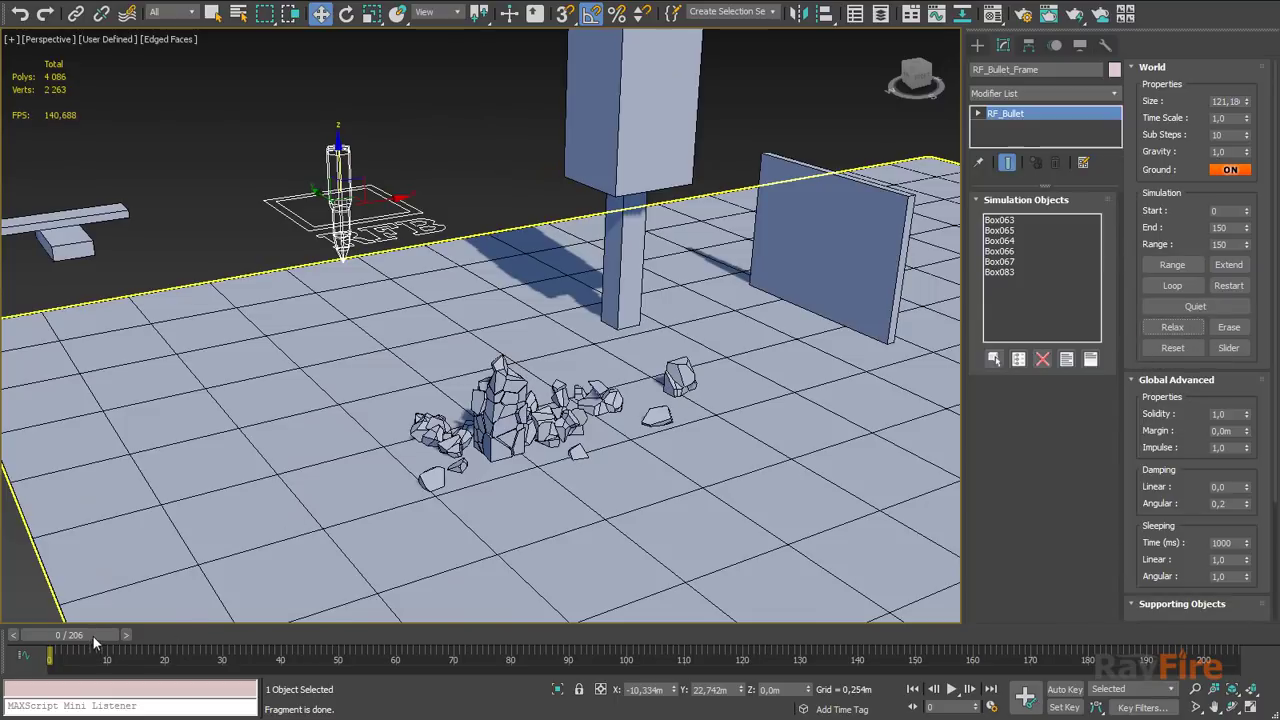
Step: Scrub the timeline to frame 15 and review the shattered front column's RayFire Rigid properties
{"action": "left_click_drag", "start_coordinate": [93, 636], "coordinate": [195, 630]}
{"action": "key", "text": "w"}
{"action": "left_click", "coordinate": [493, 401]}
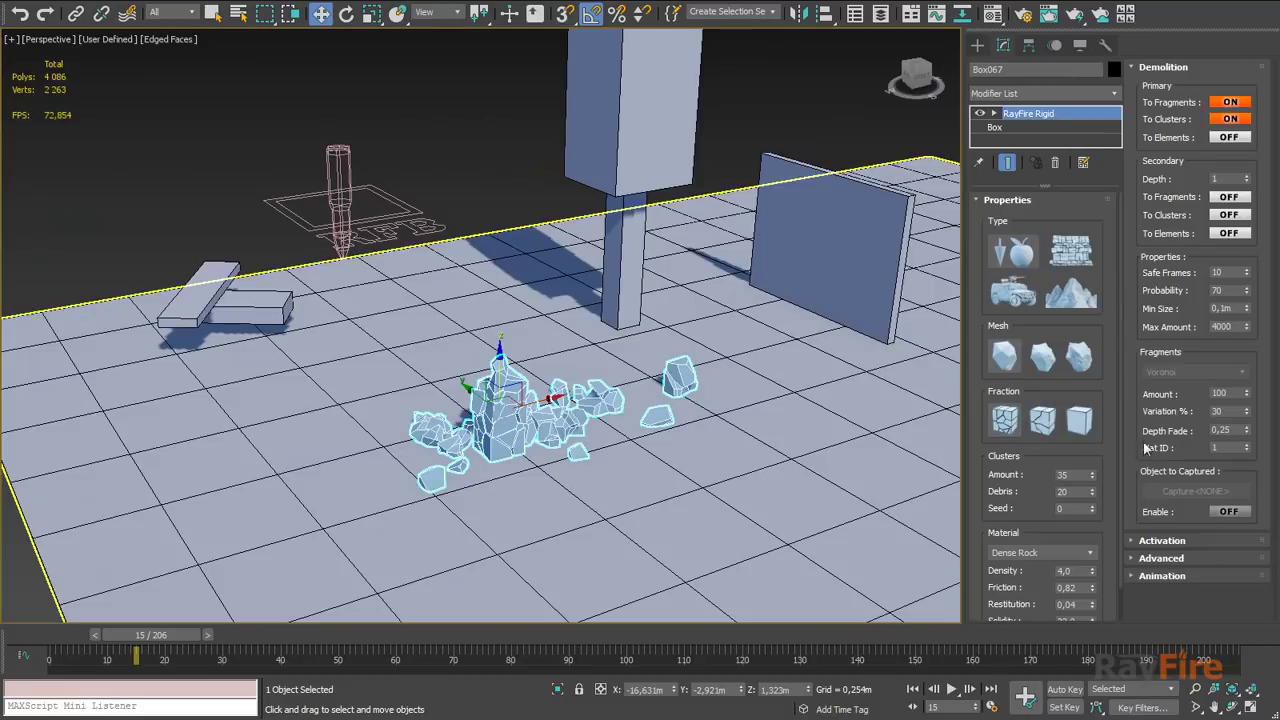
{"action": "left_click_drag", "start_coordinate": [987, 472], "coordinate": [987, 440]}
{"action": "left_click_drag", "start_coordinate": [987, 440], "coordinate": [985, 472]}
Step: Run the RF_Bullet frame's simulation in Range mode with the relaxed column pieces
{"action": "left_click", "coordinate": [384, 190]}
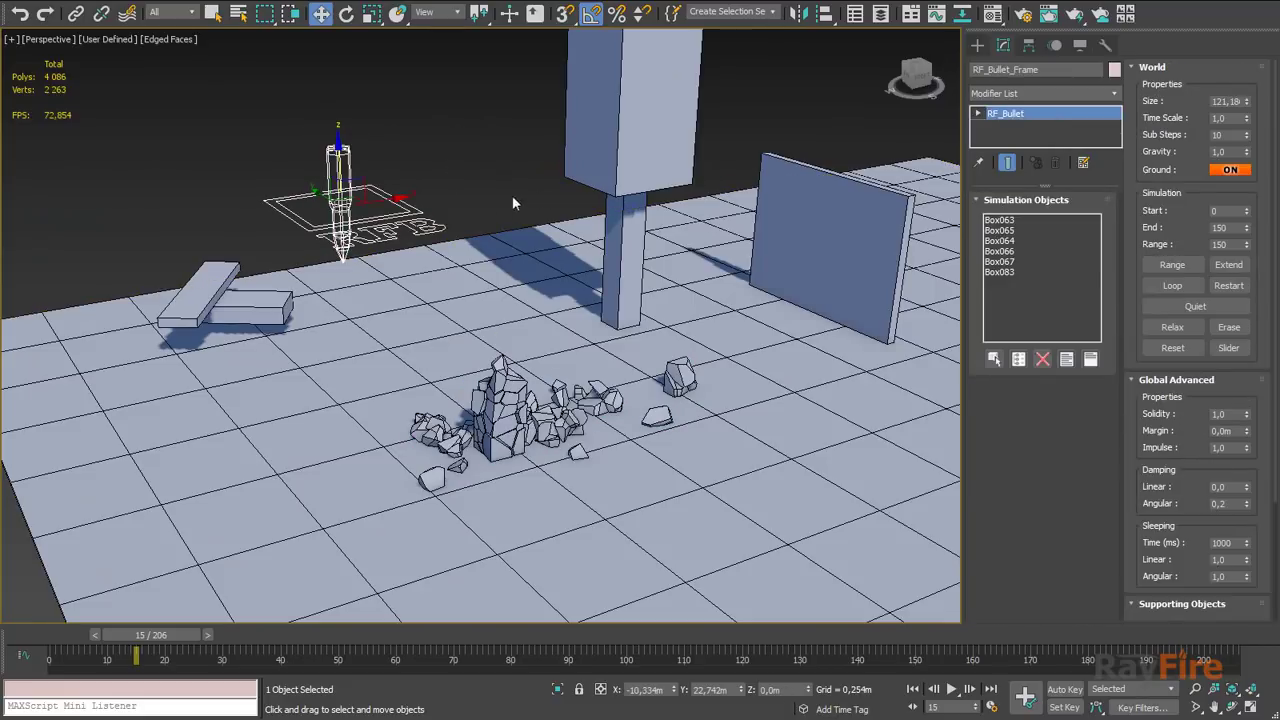
{"action": "left_click", "coordinate": [1170, 264]}
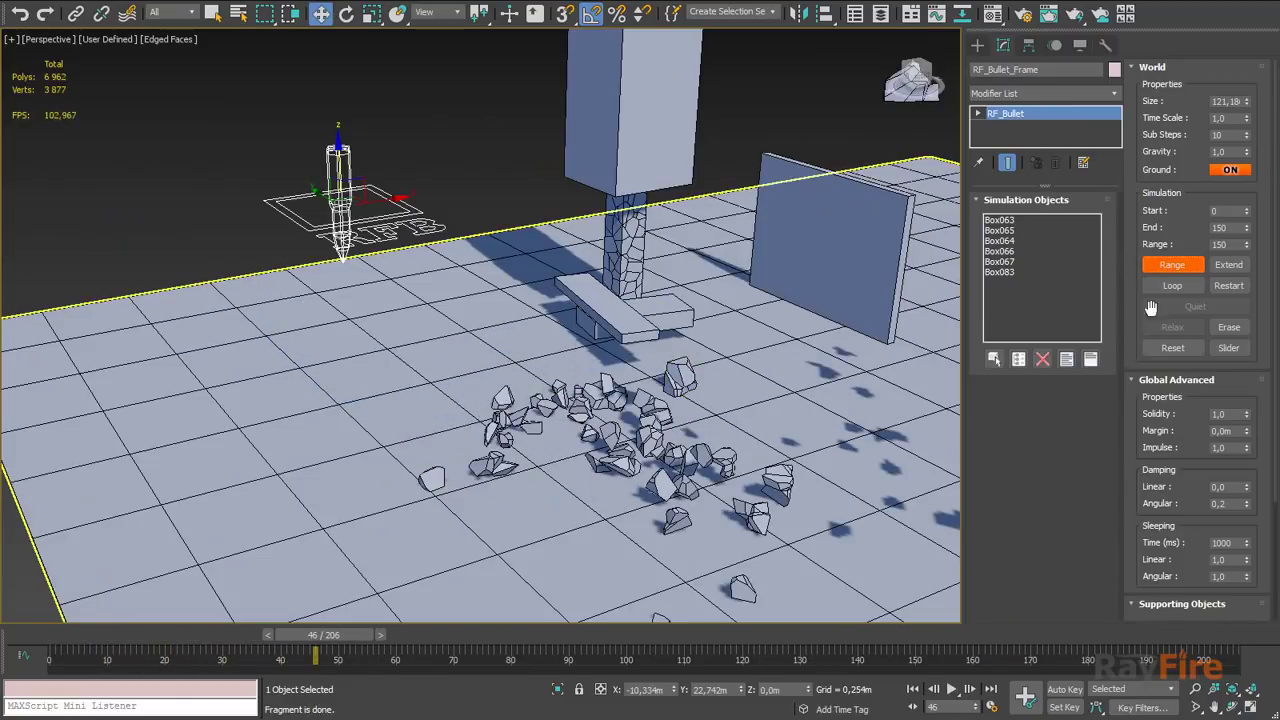
Step: Stop the Range simulation, scrub the timeline back to frame 7, and review the relaxed front column's RayFire Rigid properties
{"action": "left_click", "coordinate": [1163, 264]}
{"action": "left_click_drag", "start_coordinate": [328, 635], "coordinate": [108, 636]}
{"action": "key", "text": "w"}
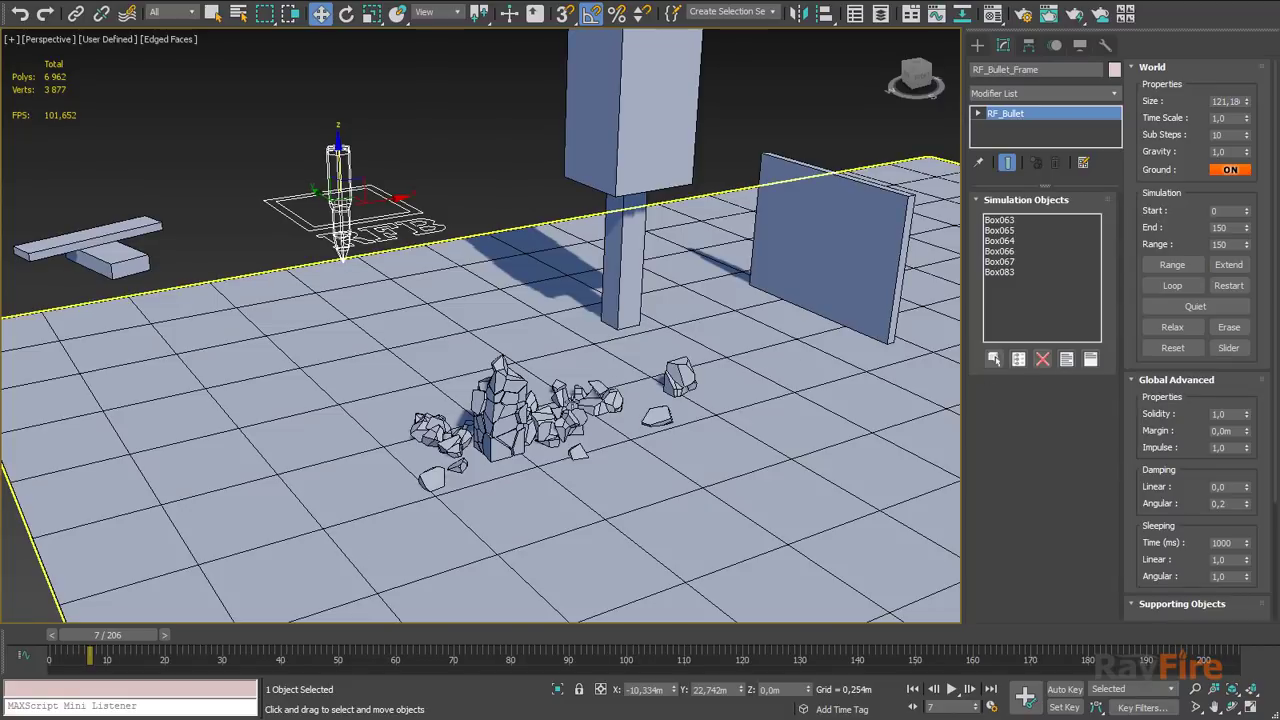
{"action": "left_click", "coordinate": [522, 415]}
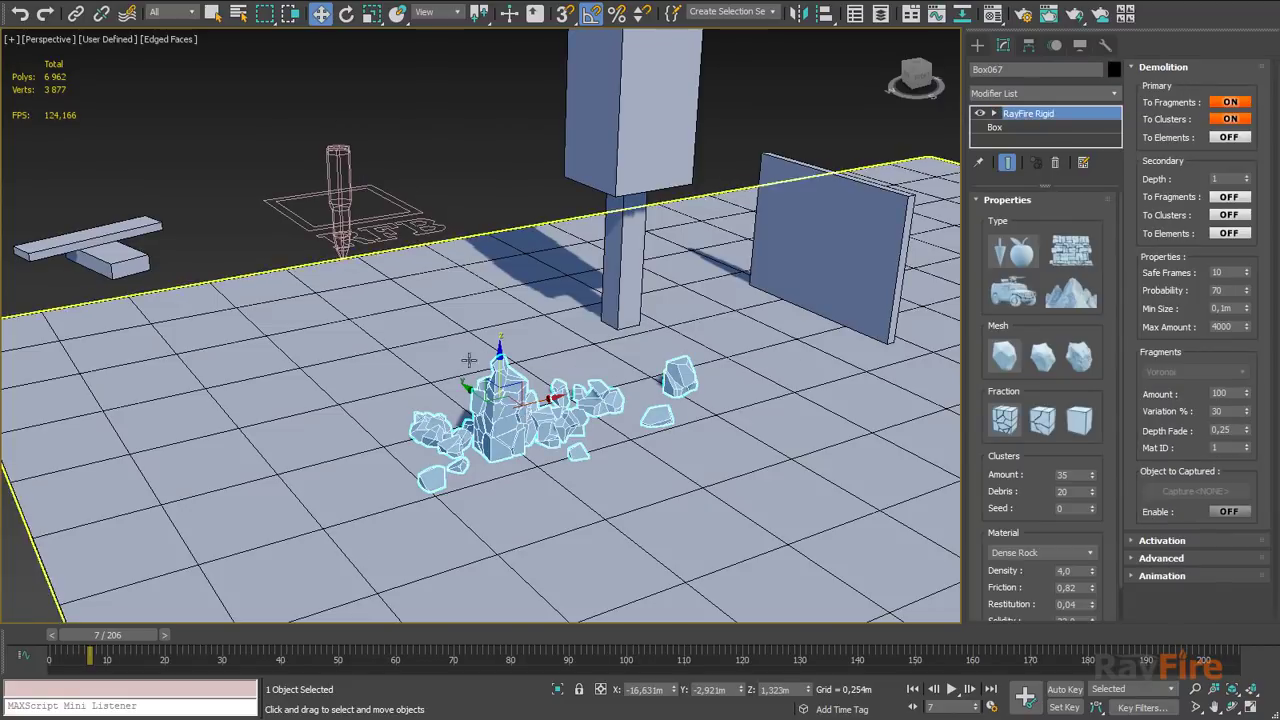
Step: Reset the RF_Bullet frame's simulation, rerun it in Range mode with the relaxed column, and reset it back at frame 0
{"action": "left_click", "coordinate": [340, 208]}
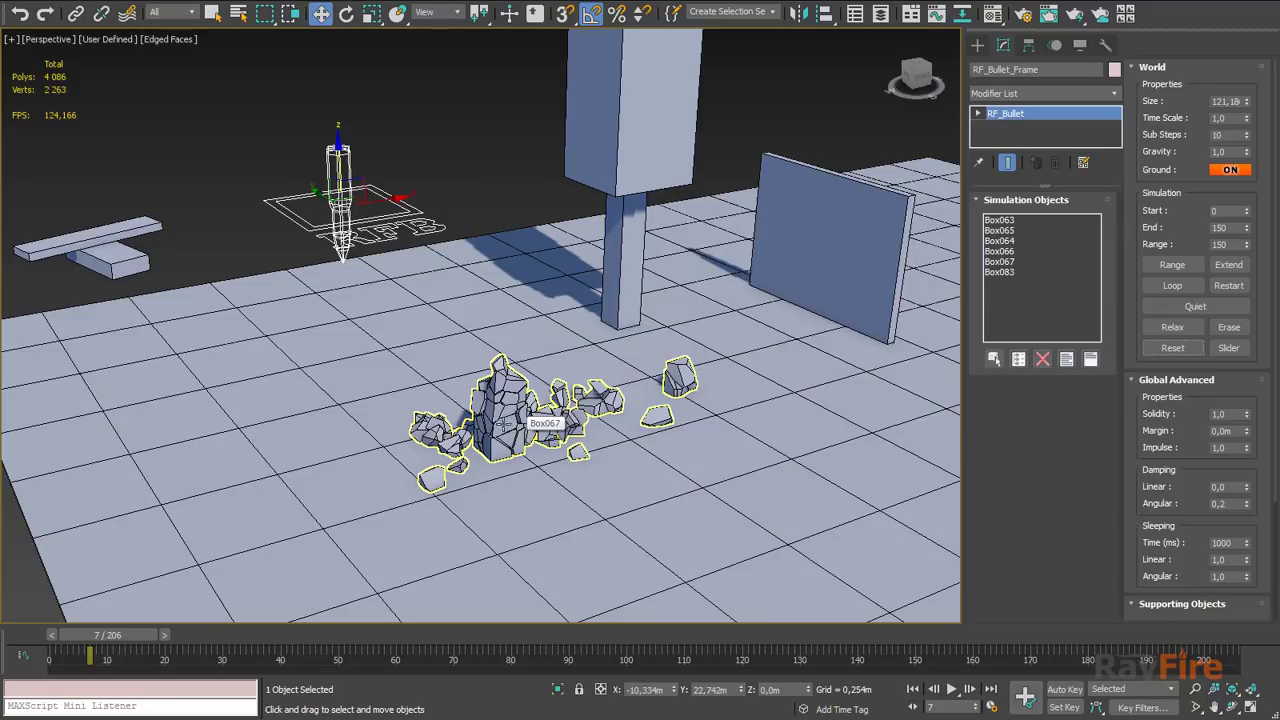
{"action": "left_click", "coordinate": [247, 333]}
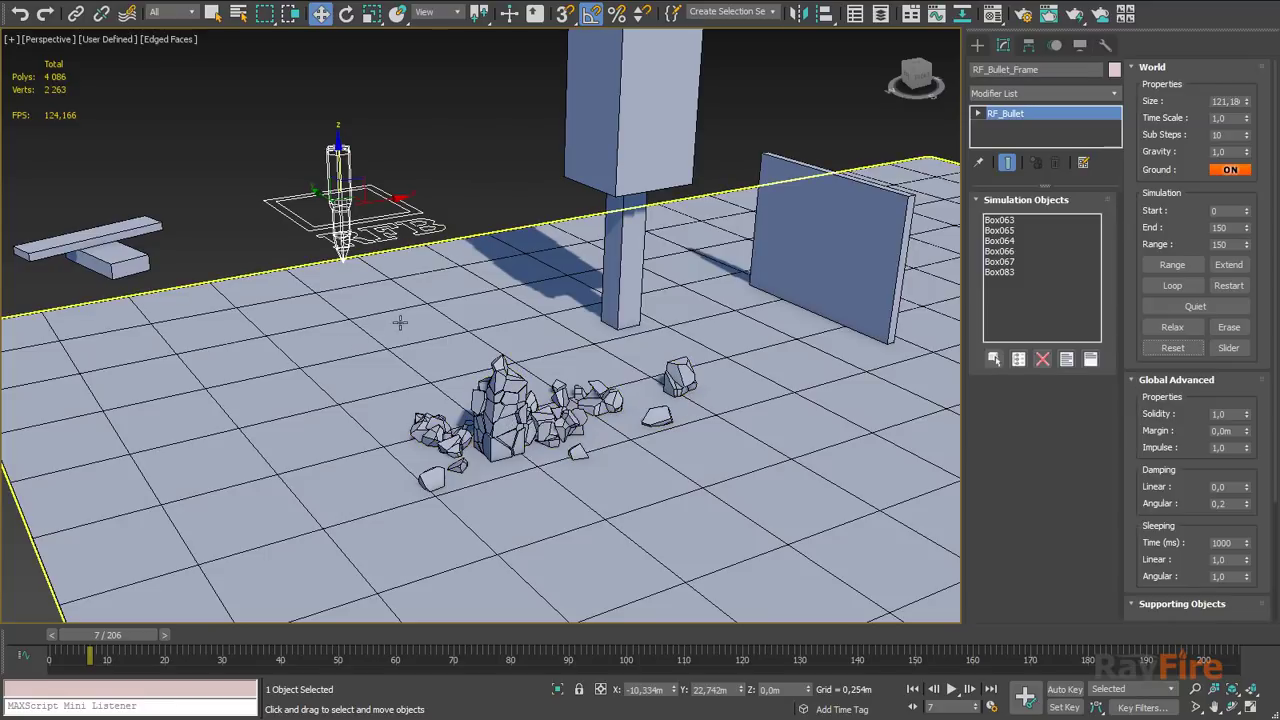
{"action": "left_click", "coordinate": [634, 261]}
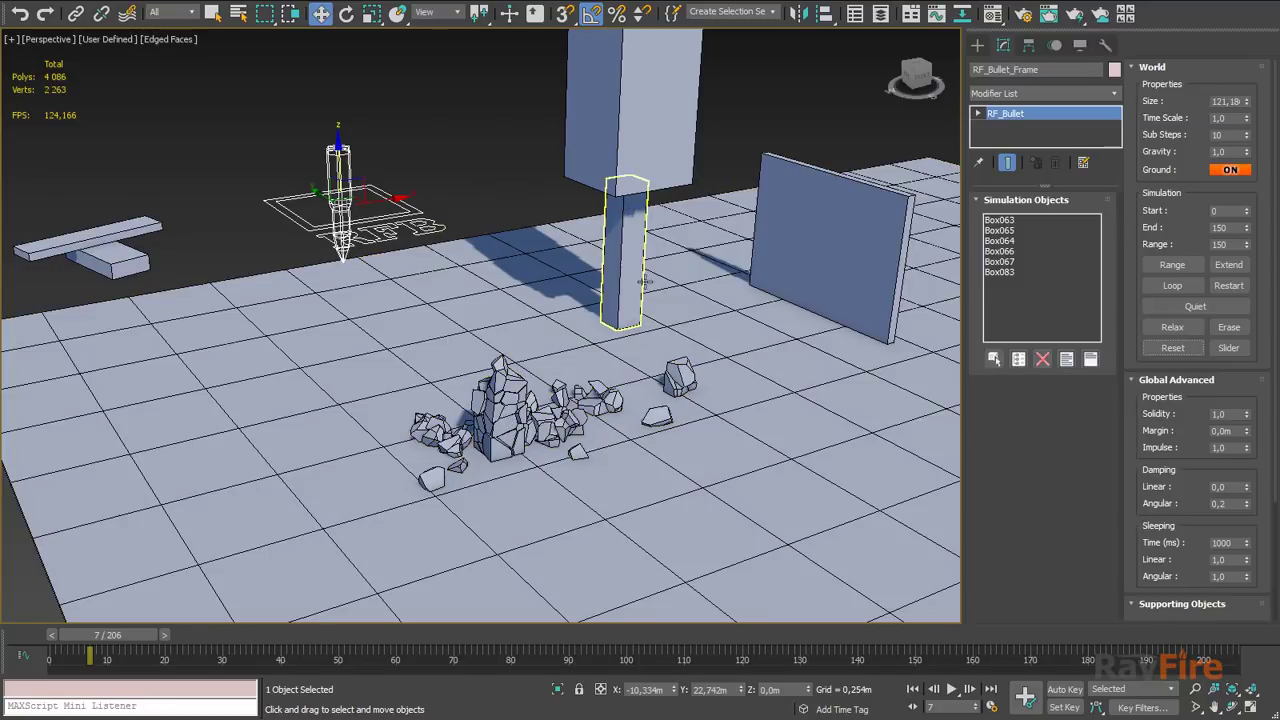
{"action": "left_click", "coordinate": [1172, 265]}
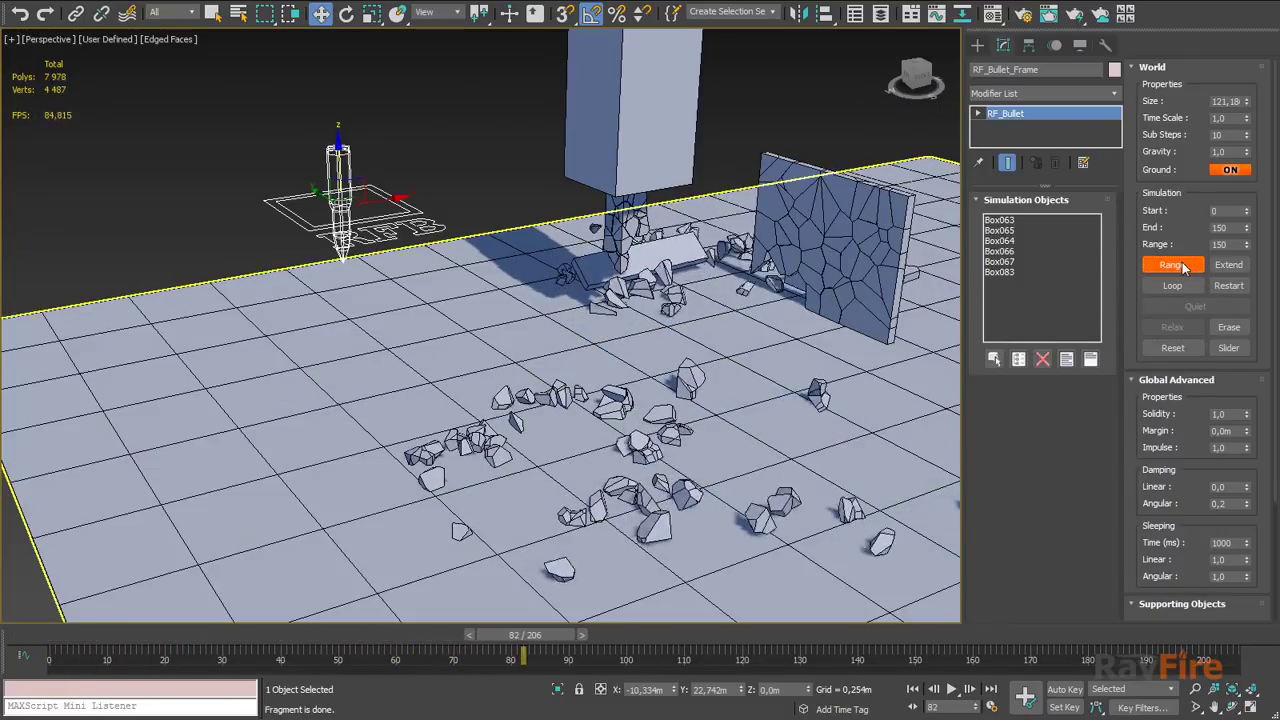
{"action": "left_click", "coordinate": [1172, 265]}
{"action": "left_click_drag", "start_coordinate": [525, 634], "coordinate": [48, 597]}
{"action": "key", "text": "w"}
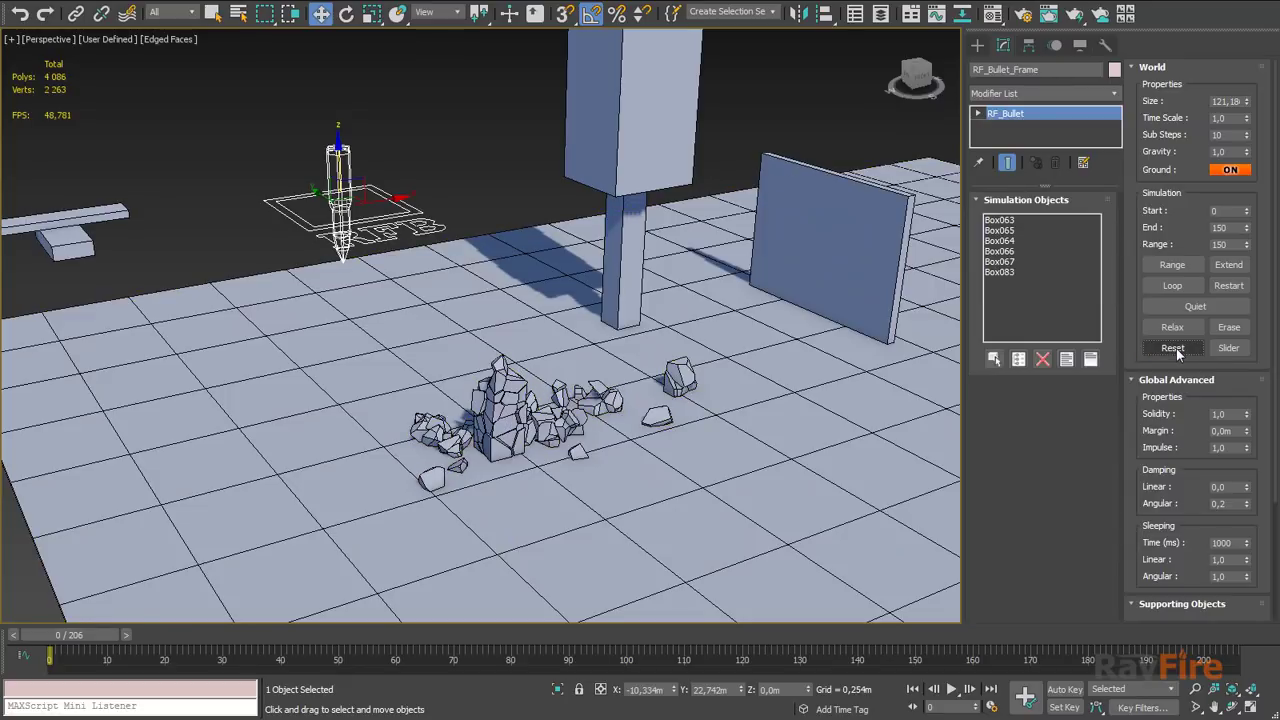
Step: Scrub the timeline to frame 7 and erase the relaxed fragments to restore the intact front column
{"action": "left_click_drag", "start_coordinate": [113, 634], "coordinate": [151, 633]}
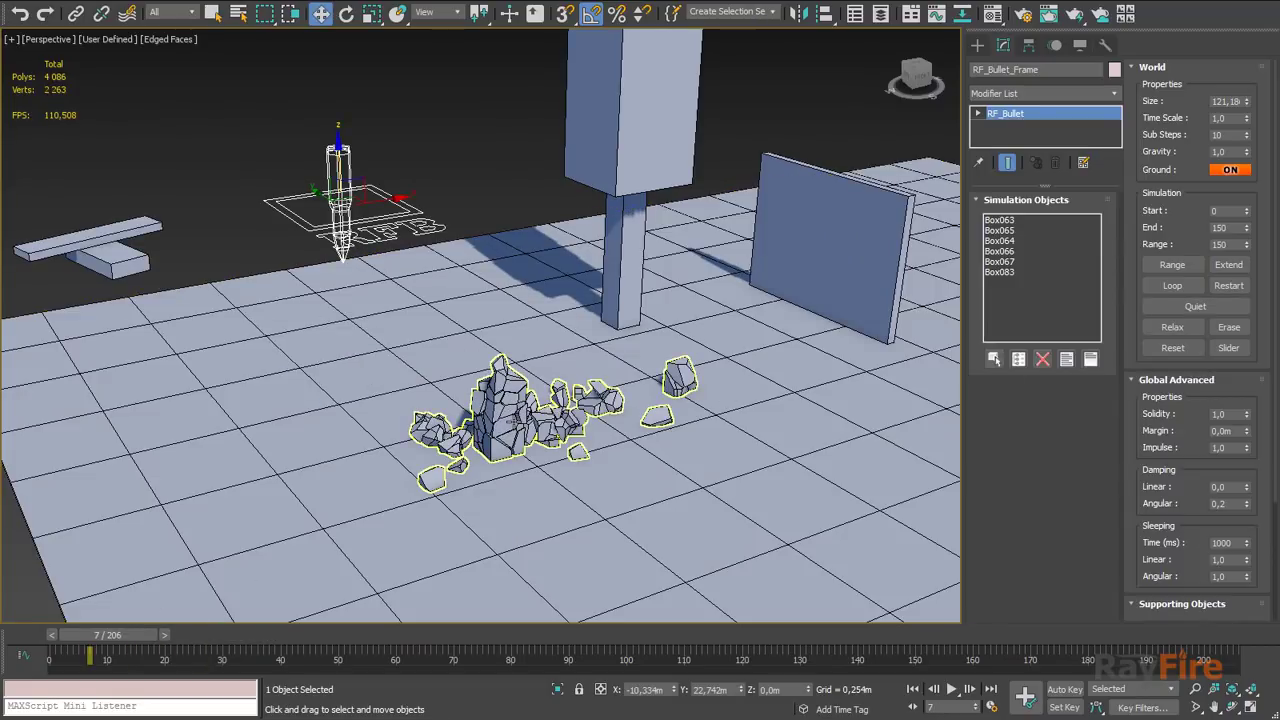
{"action": "left_click", "coordinate": [1236, 333]}
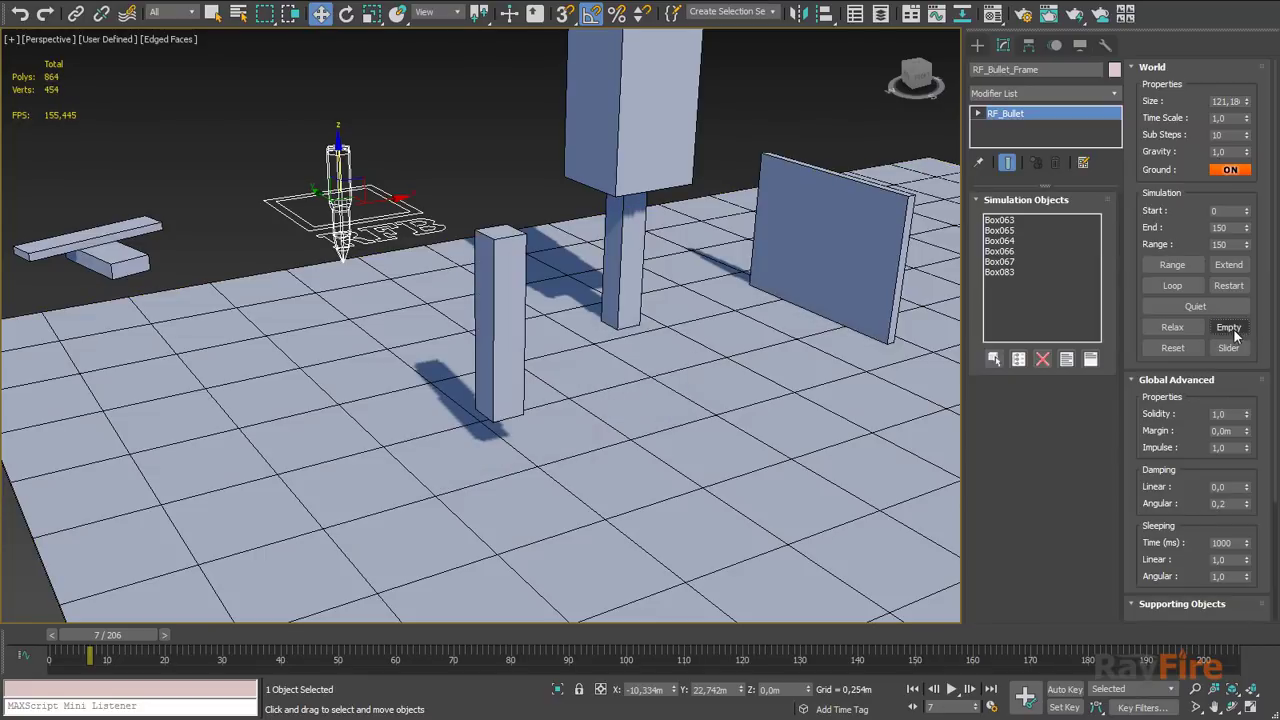
{"action": "middle_click_drag", "start_coordinate": [514, 334], "coordinate": [502, 356]}
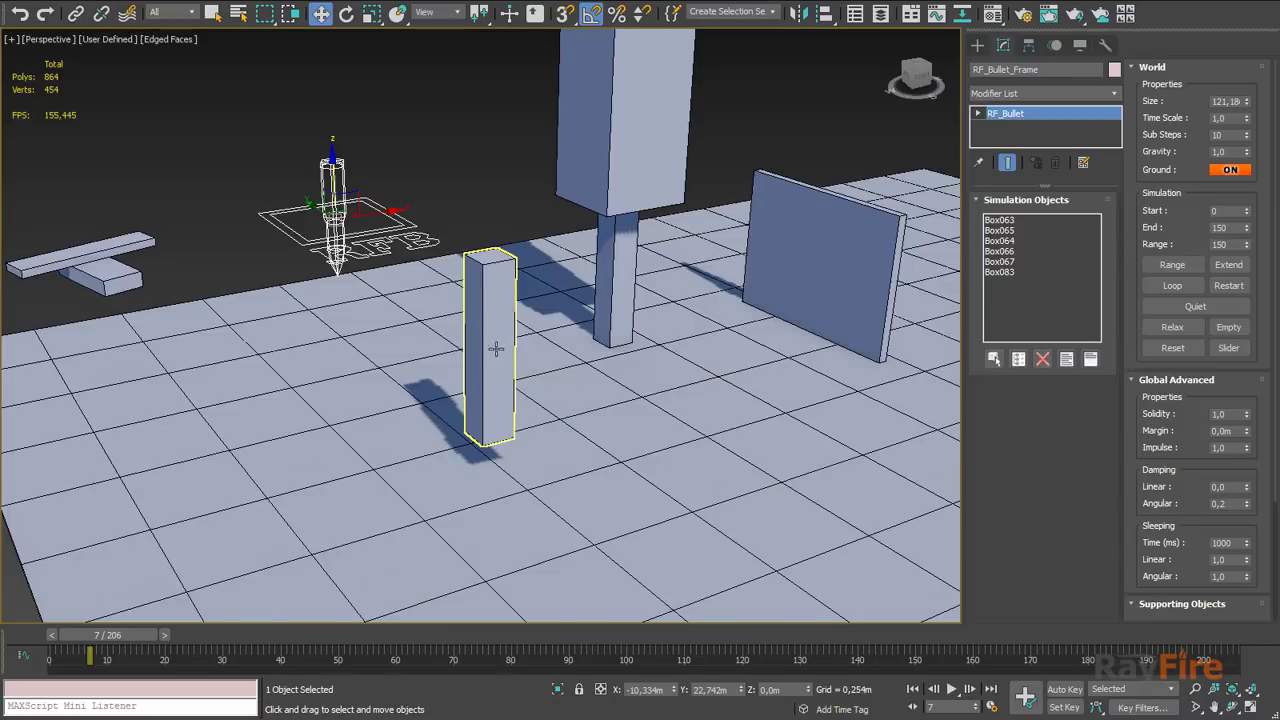
{"action": "scroll", "coordinate": [495, 380], "scroll_direction": "down", "scroll_amount": 5}
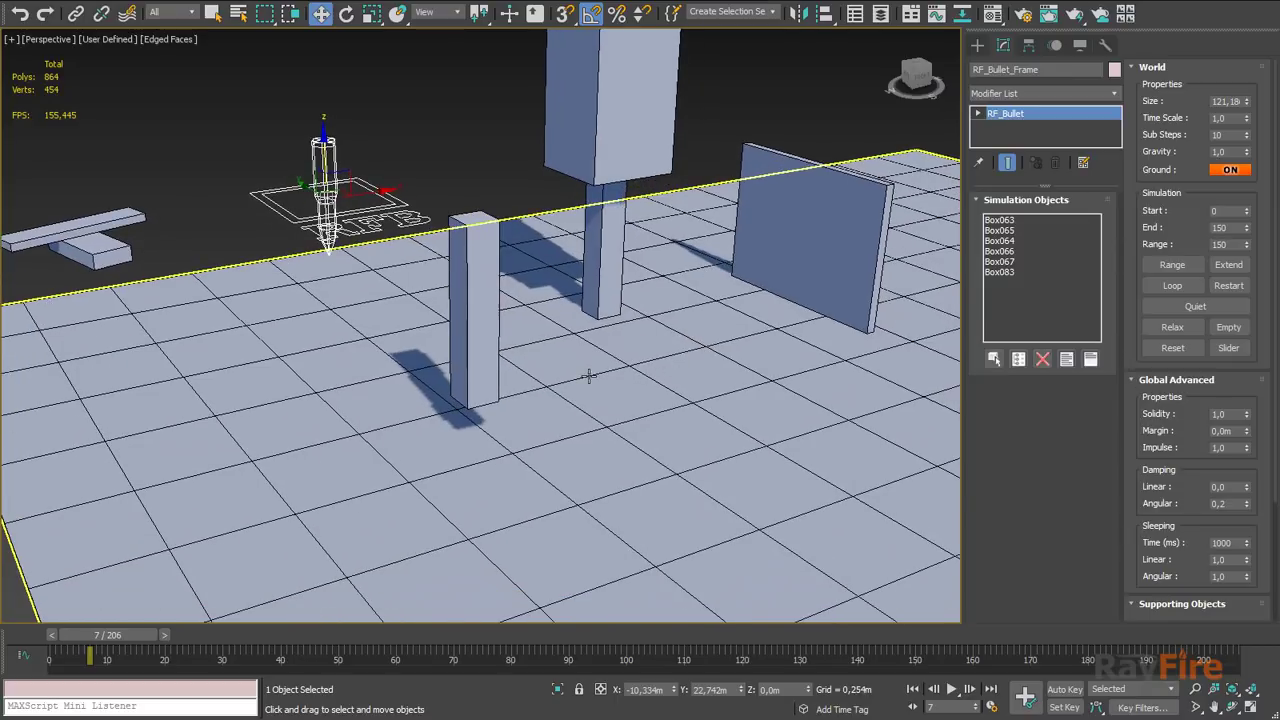
{"action": "middle_click_drag", "start_coordinate": [581, 376], "coordinate": [559, 359], "text": "alt"}
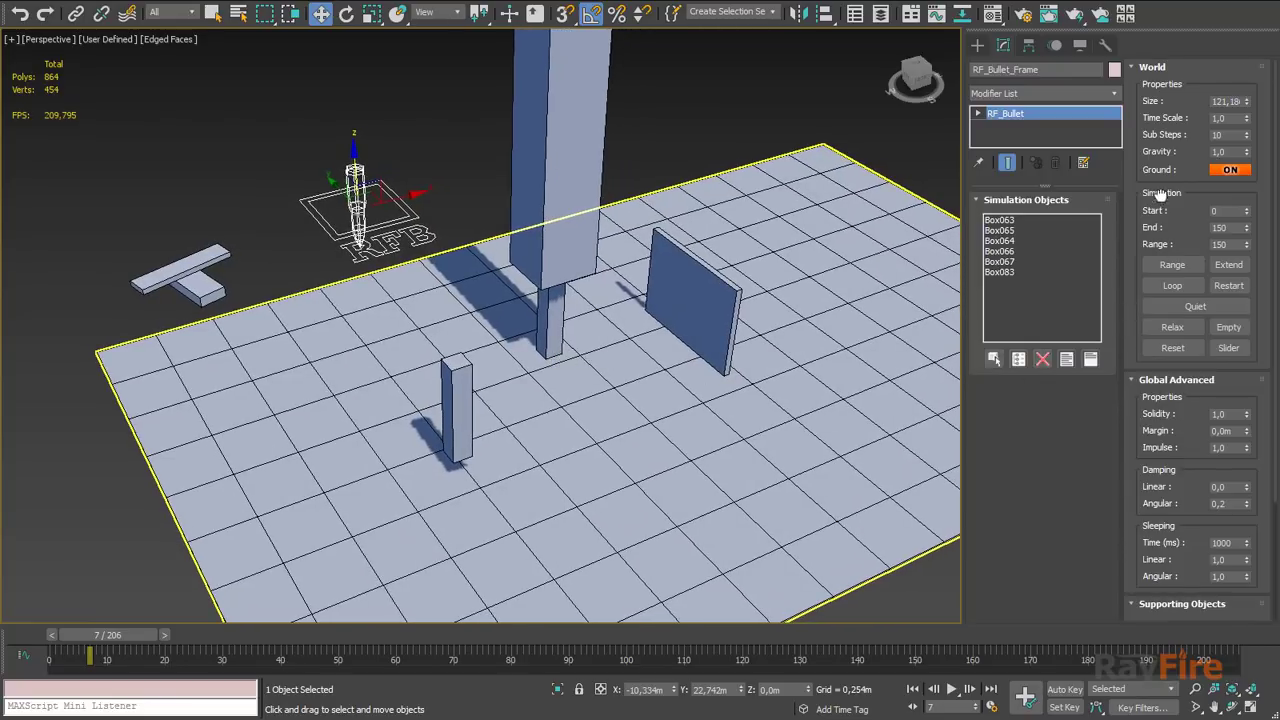
{"action": "scroll", "coordinate": [1158, 200], "scroll_direction": "down", "scroll_amount": 3}
{"action": "scroll", "coordinate": [1160, 326], "scroll_direction": "up", "scroll_amount": 3}
{"action": "left_click", "coordinate": [1166, 285]}
{"action": "middle_click_drag", "start_coordinate": [649, 411], "coordinate": [588, 428]}
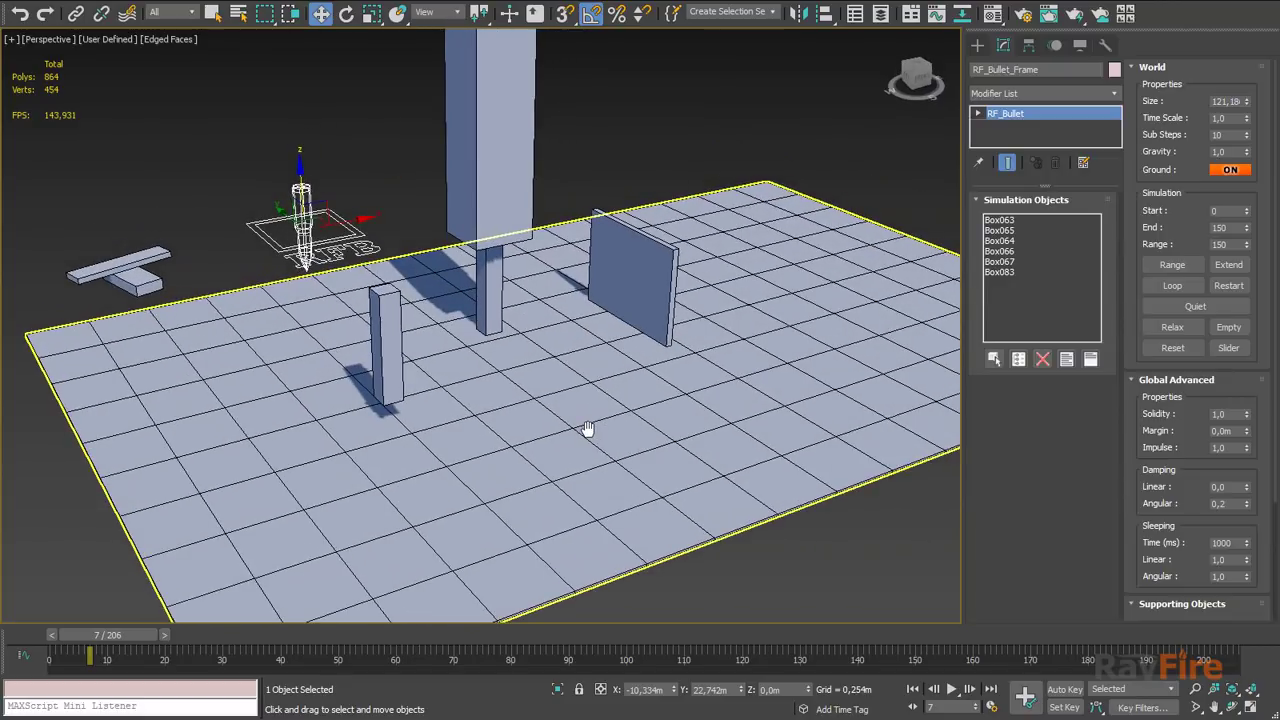